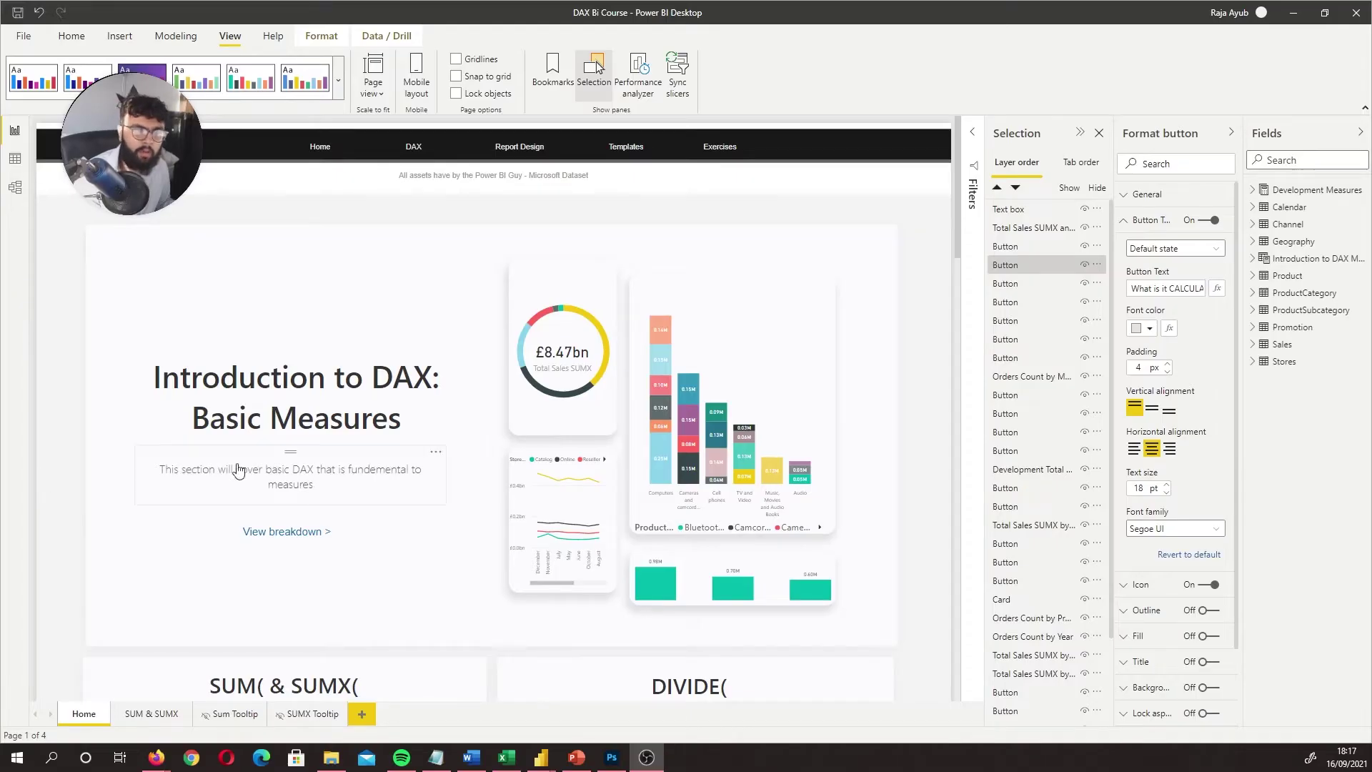
Scroll down the course Home page and open the SUM & SUMX page.
scroll(102, 485, down, 2)
scroll(103, 485, down, 4)
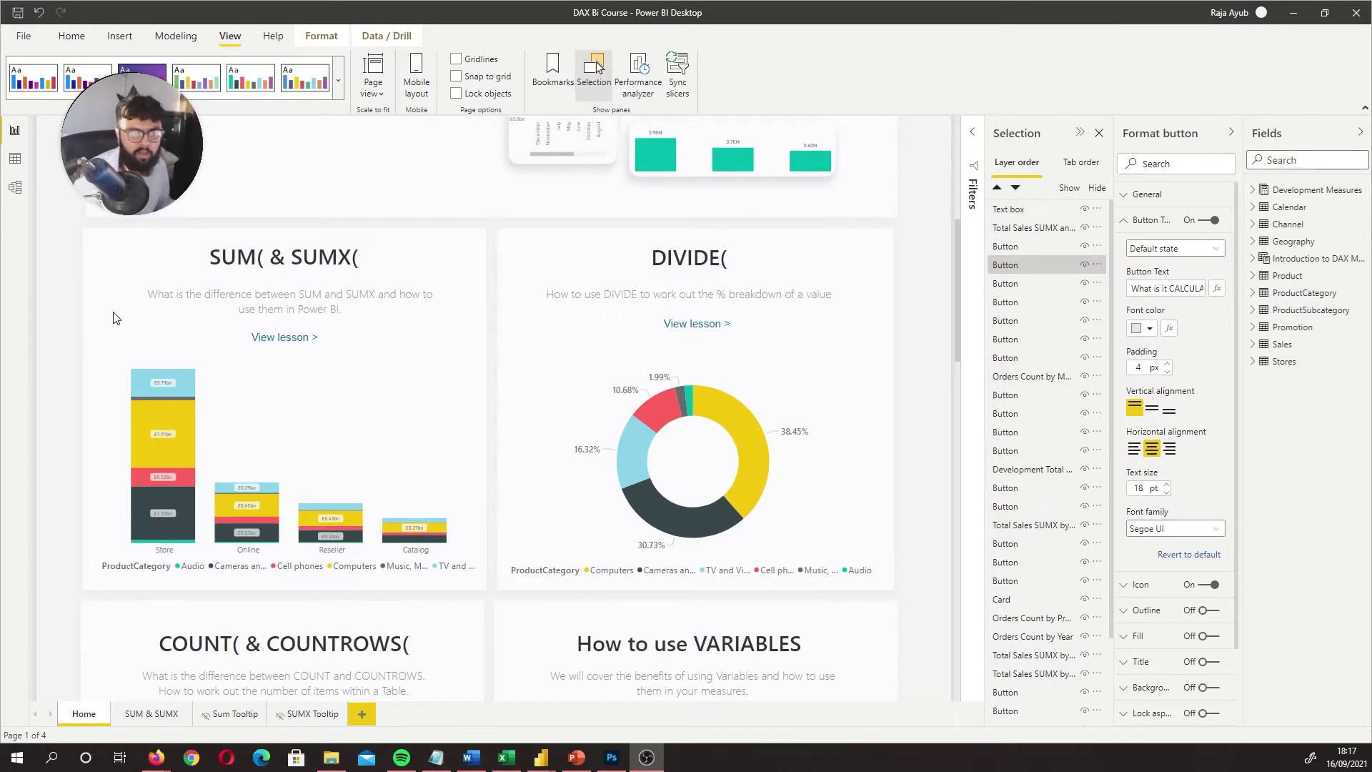
click(300, 346)
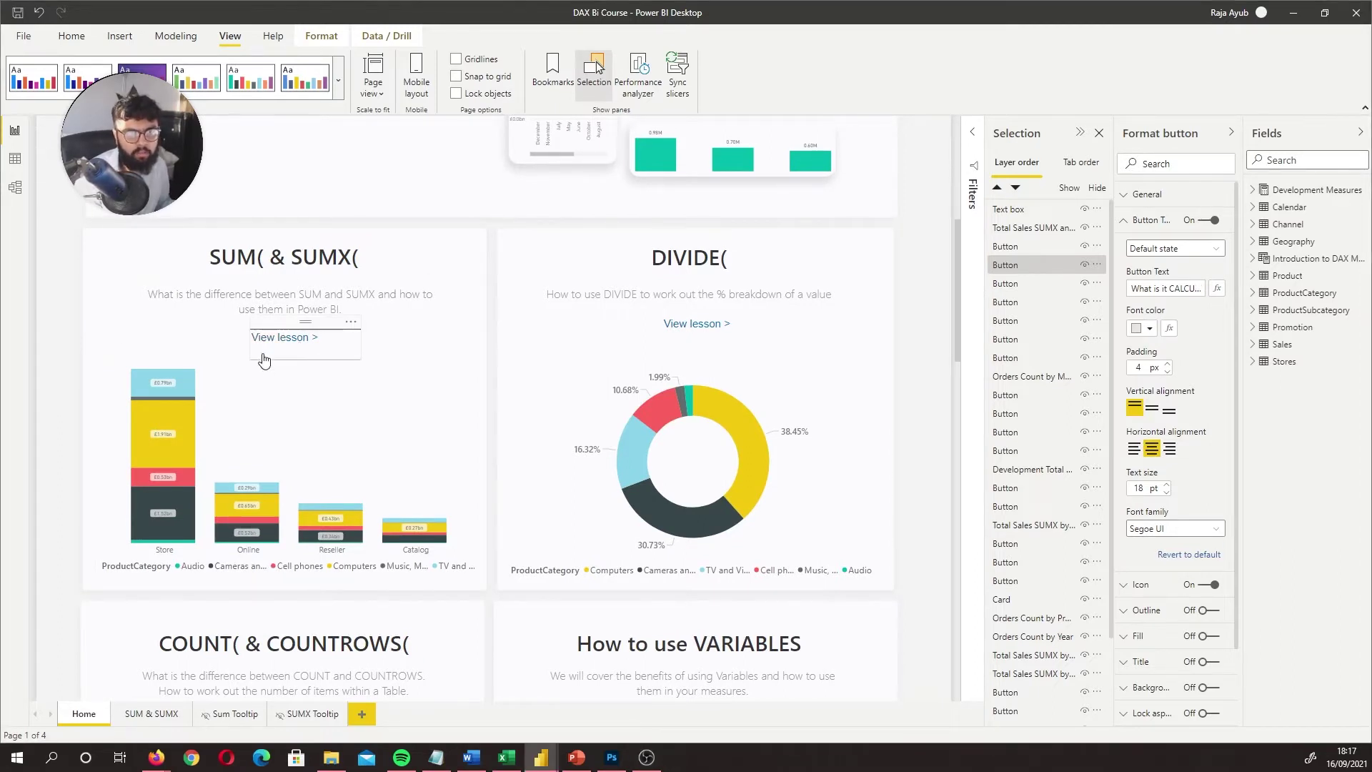
scroll(145, 390, down, 7)
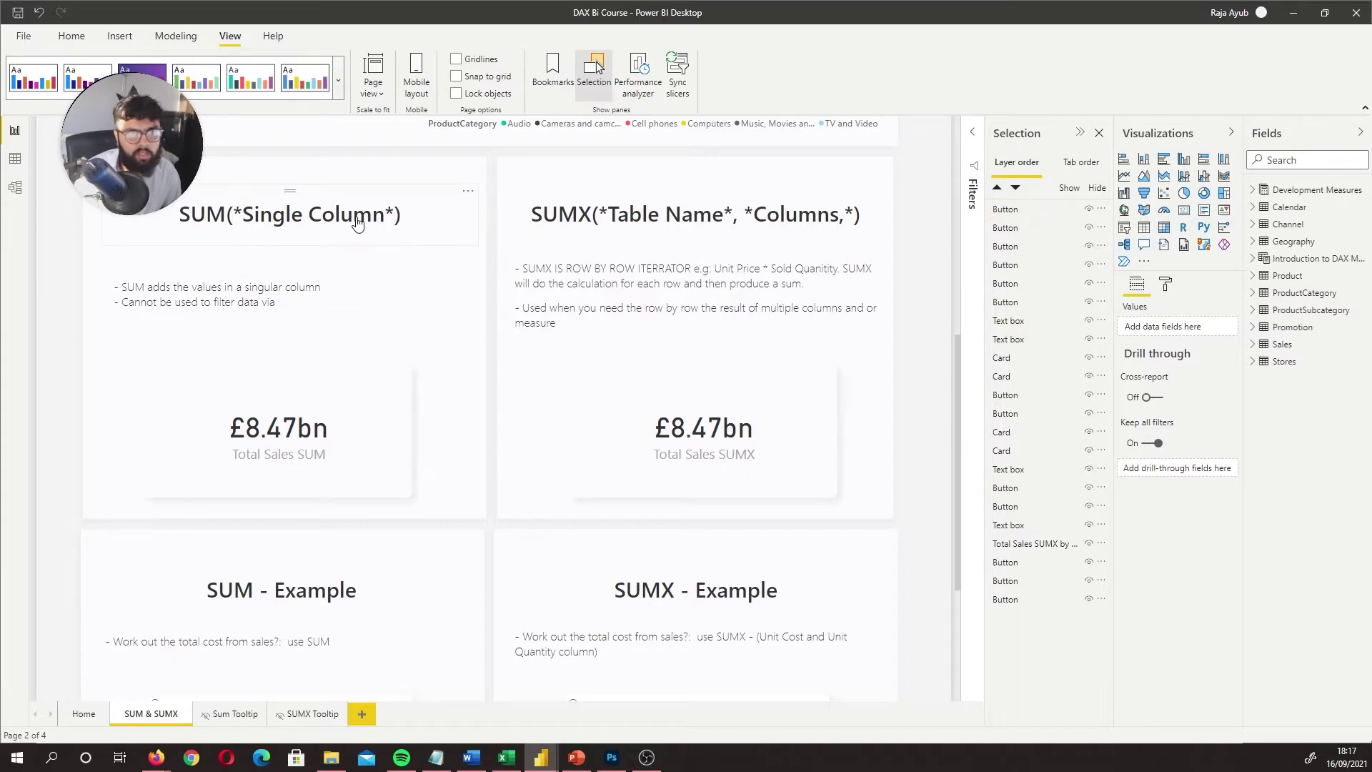
Browse the Sales table's unit cost, Total Sales and Total Cost columns in Data view, then return to the report.
click(15, 160)
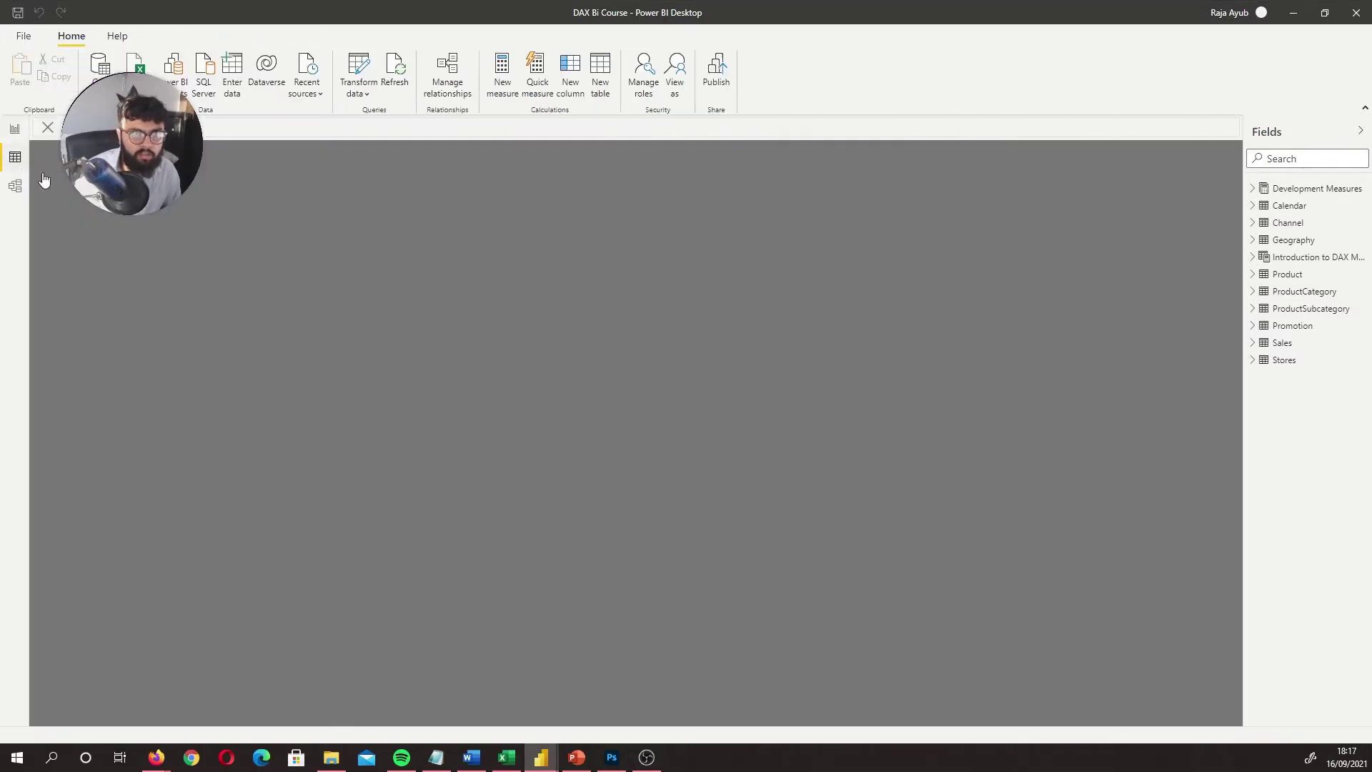
click(1268, 349)
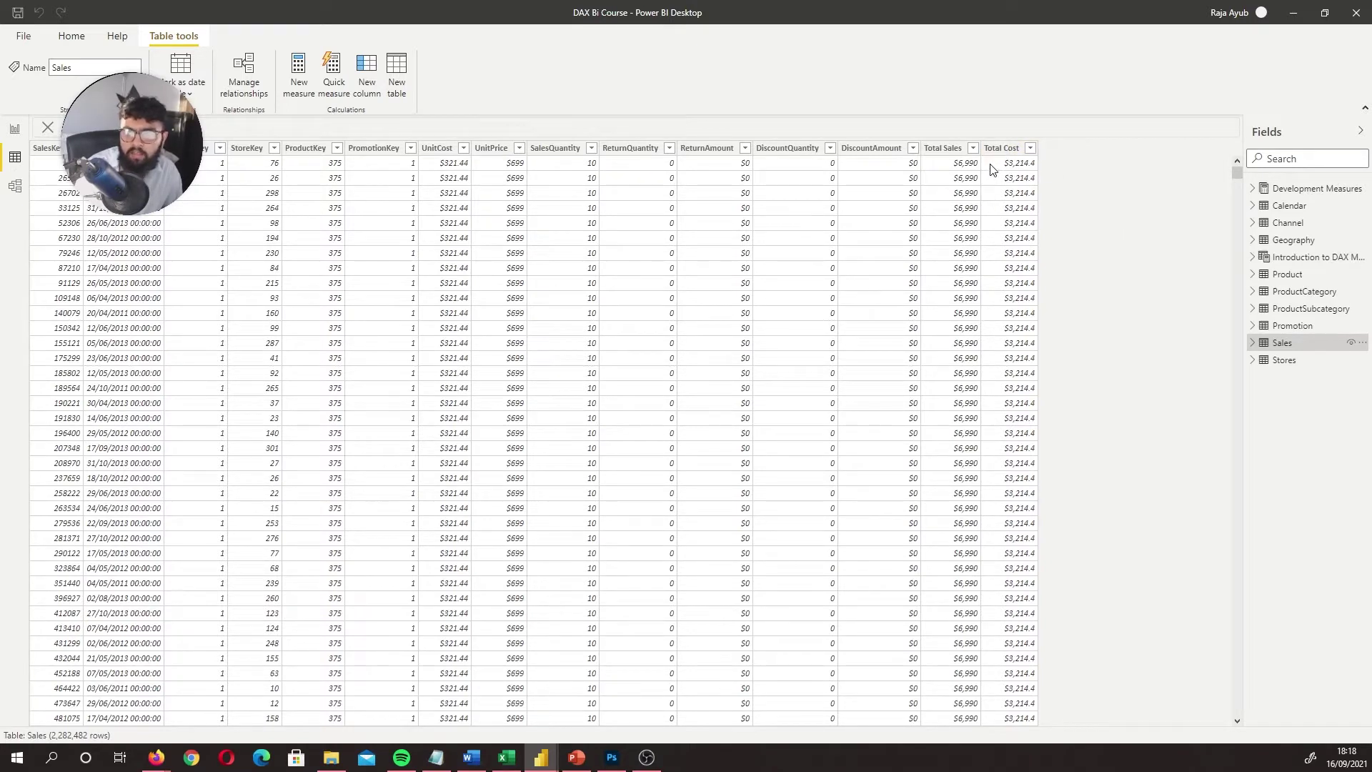
scroll(997, 300, down, 15)
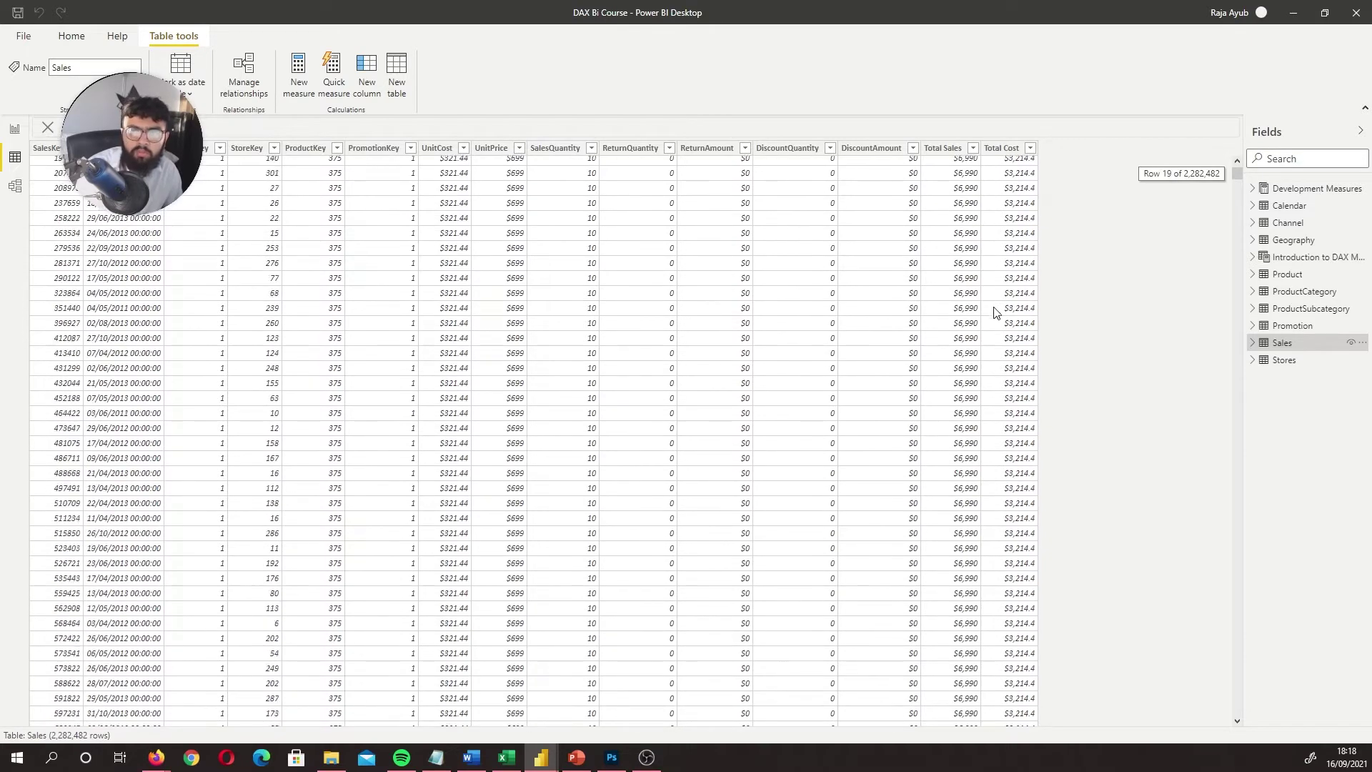
scroll(1000, 236, down, 10)
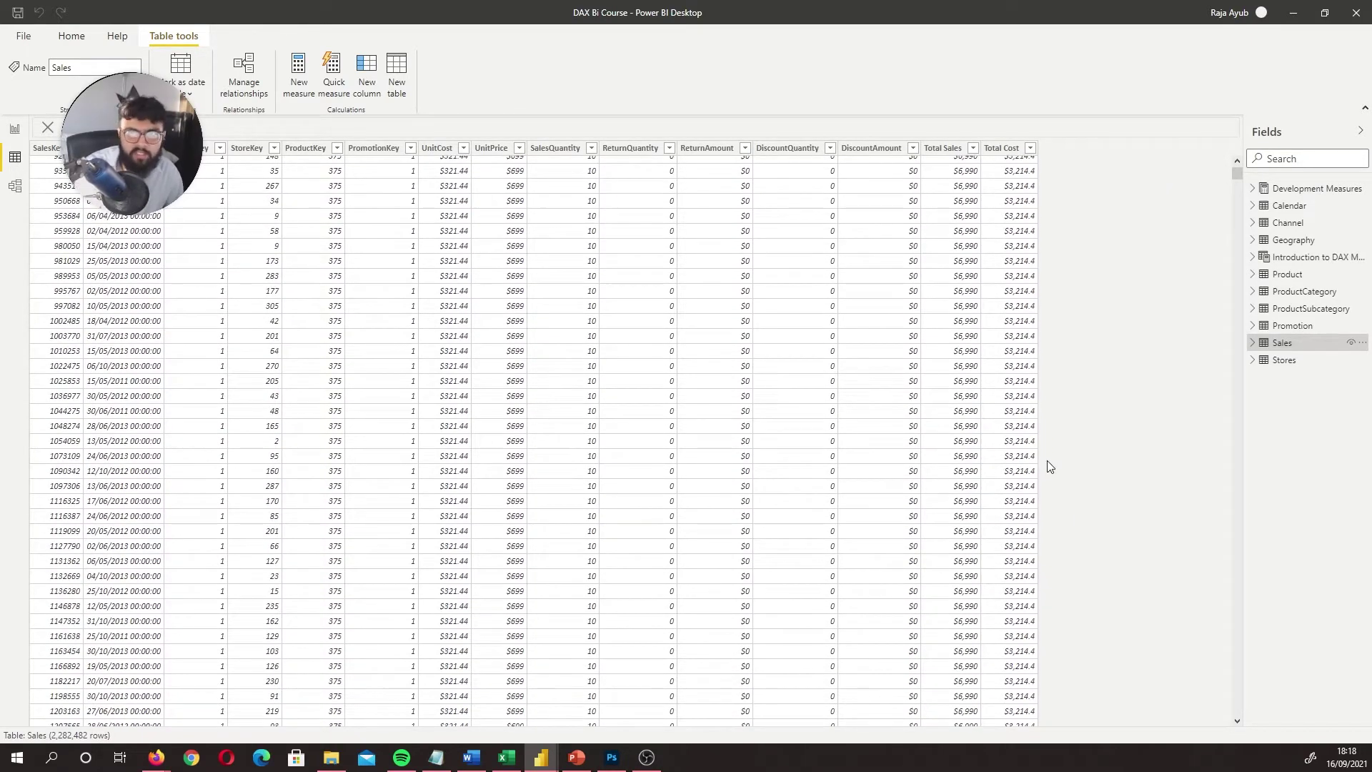
scroll(970, 476, up, 20)
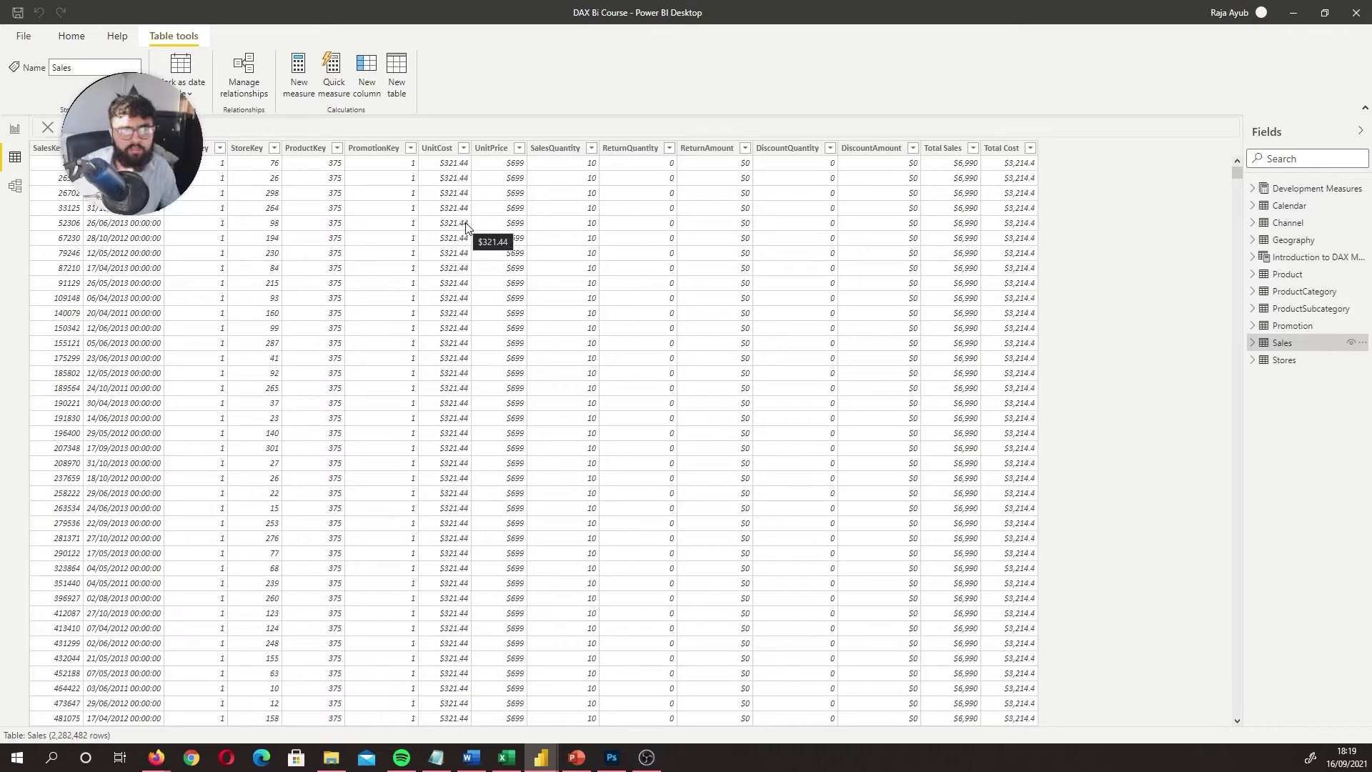
click(15, 130)
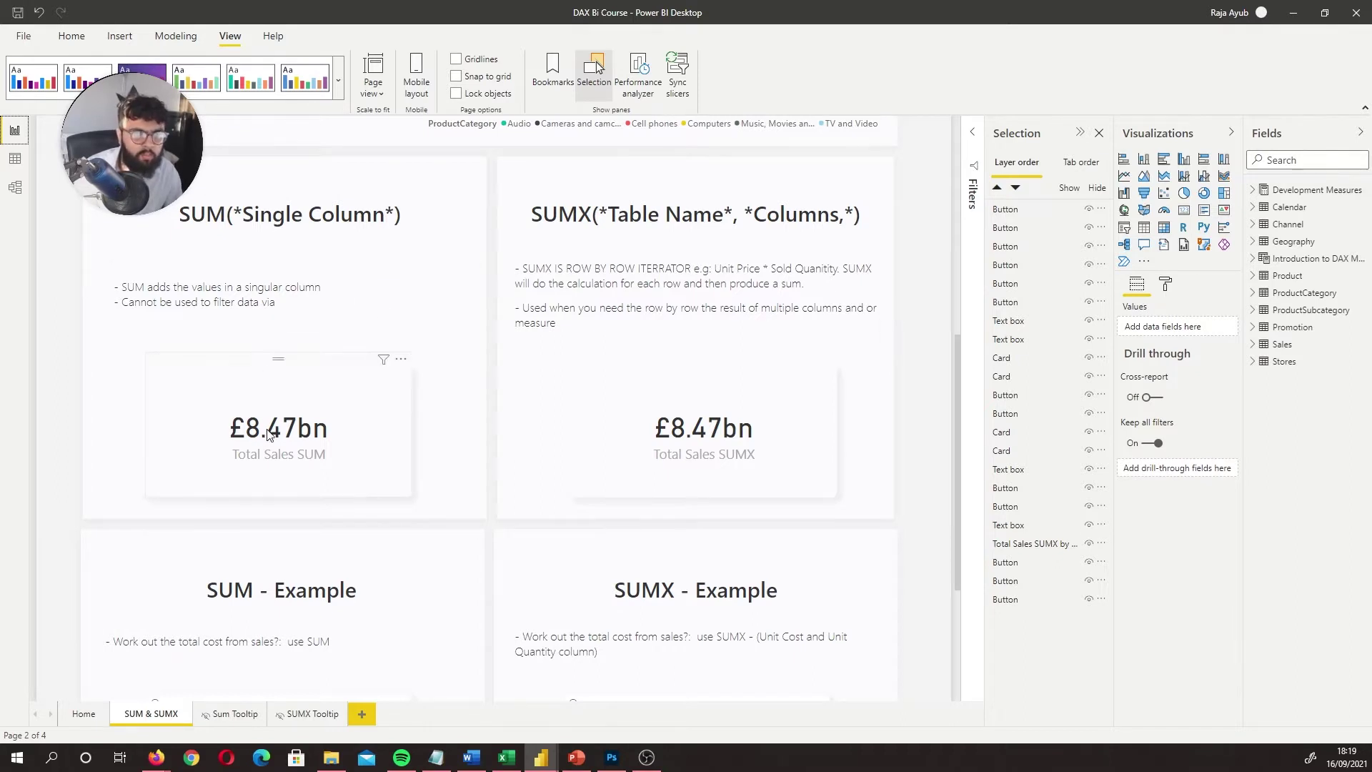
mouse_move(270, 438)
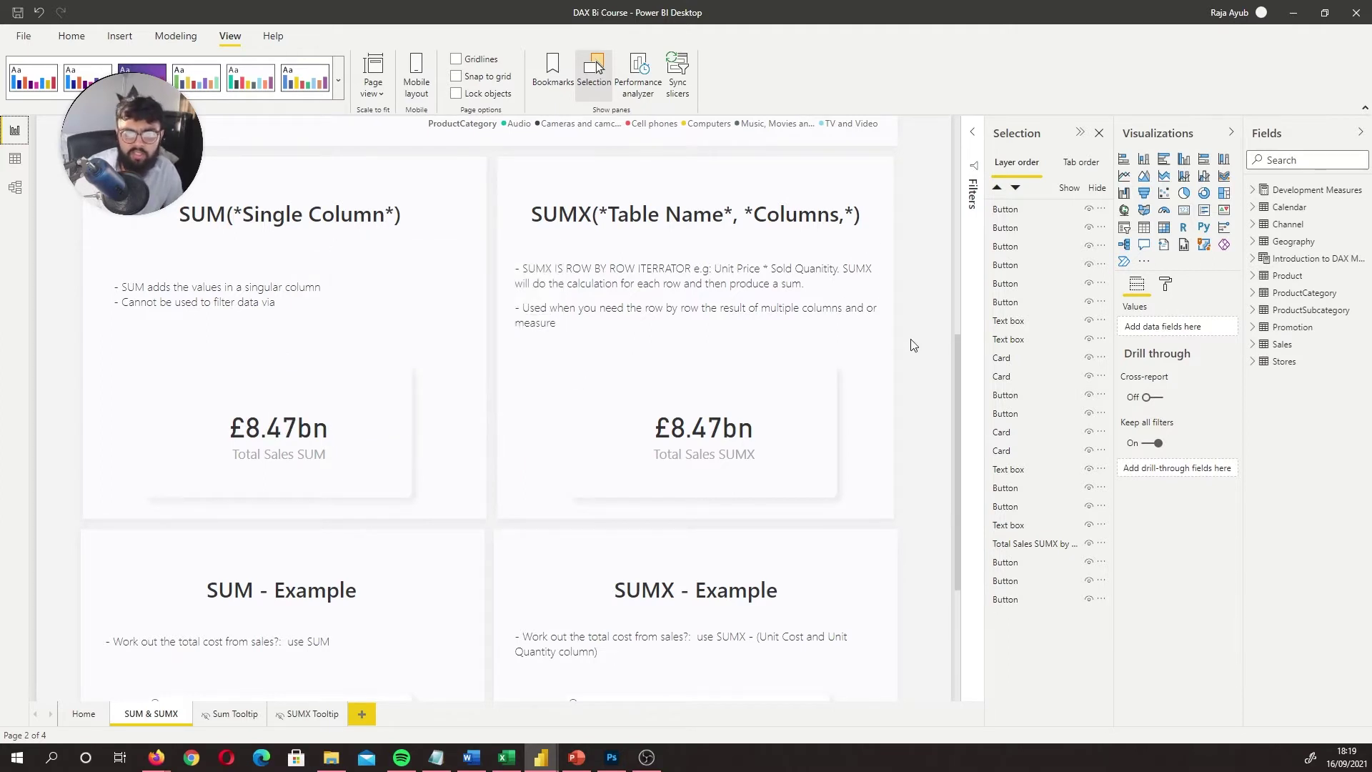
scroll(913, 345, down, 2)
mouse_move(716, 357)
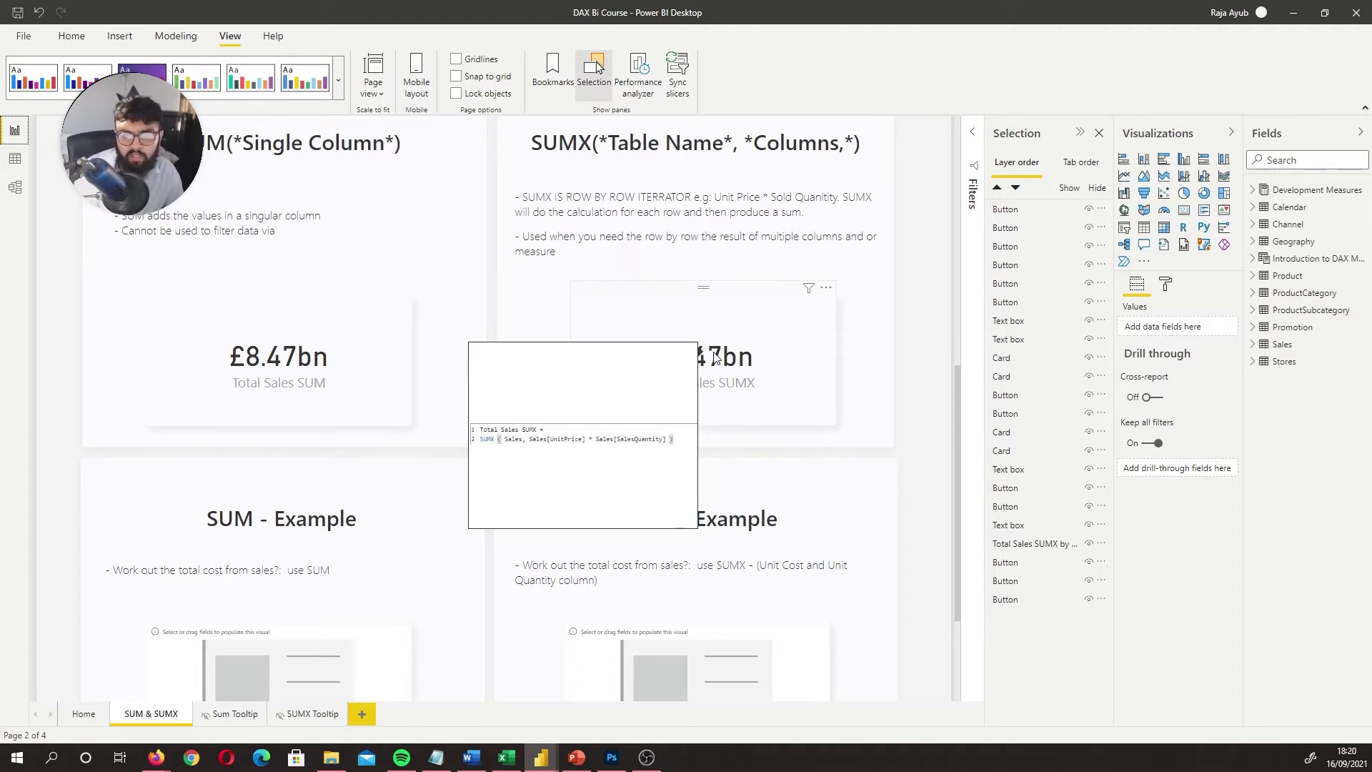
Scroll the report to the SUM and SUMX examples, then bring up the Sales table's Total Cost column.
click(15, 158)
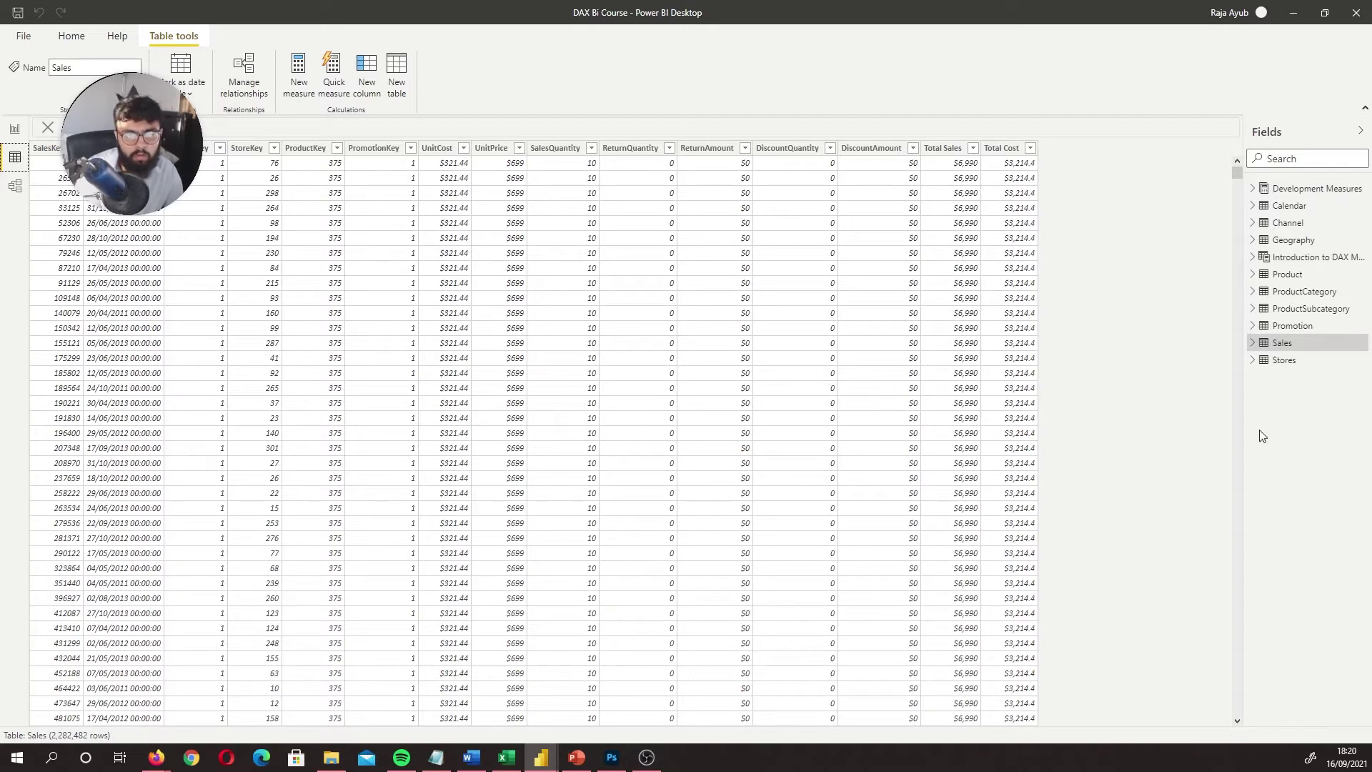
click(14, 130)
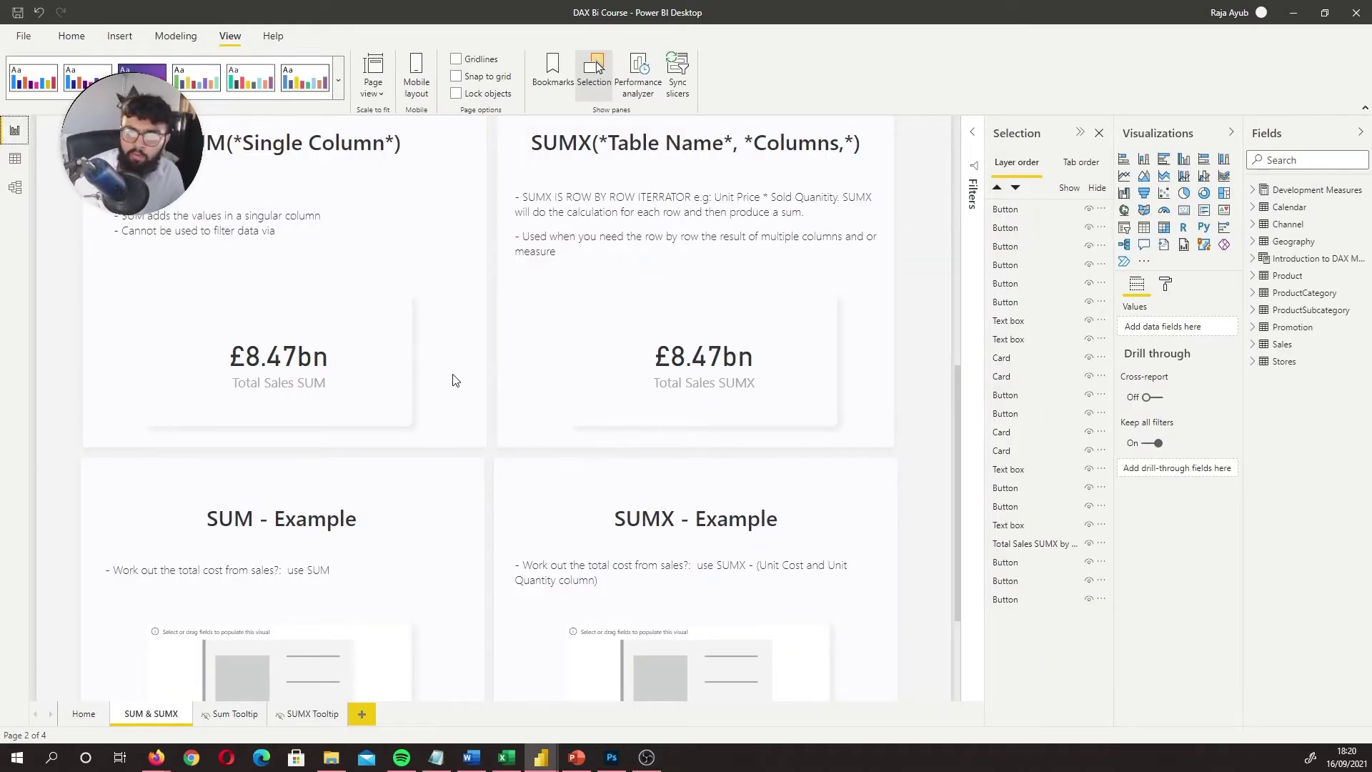
scroll(453, 374, down, 2)
scroll(452, 372, down, 1)
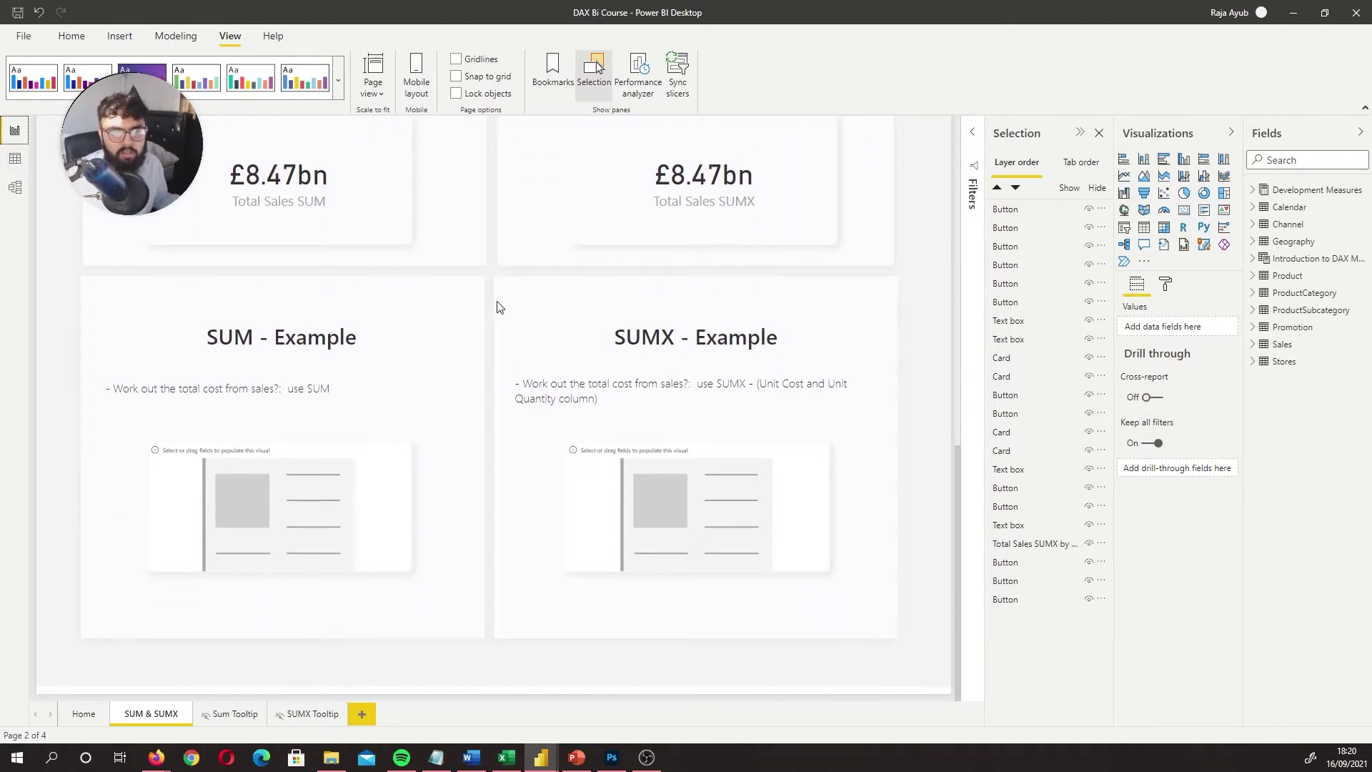
click(15, 158)
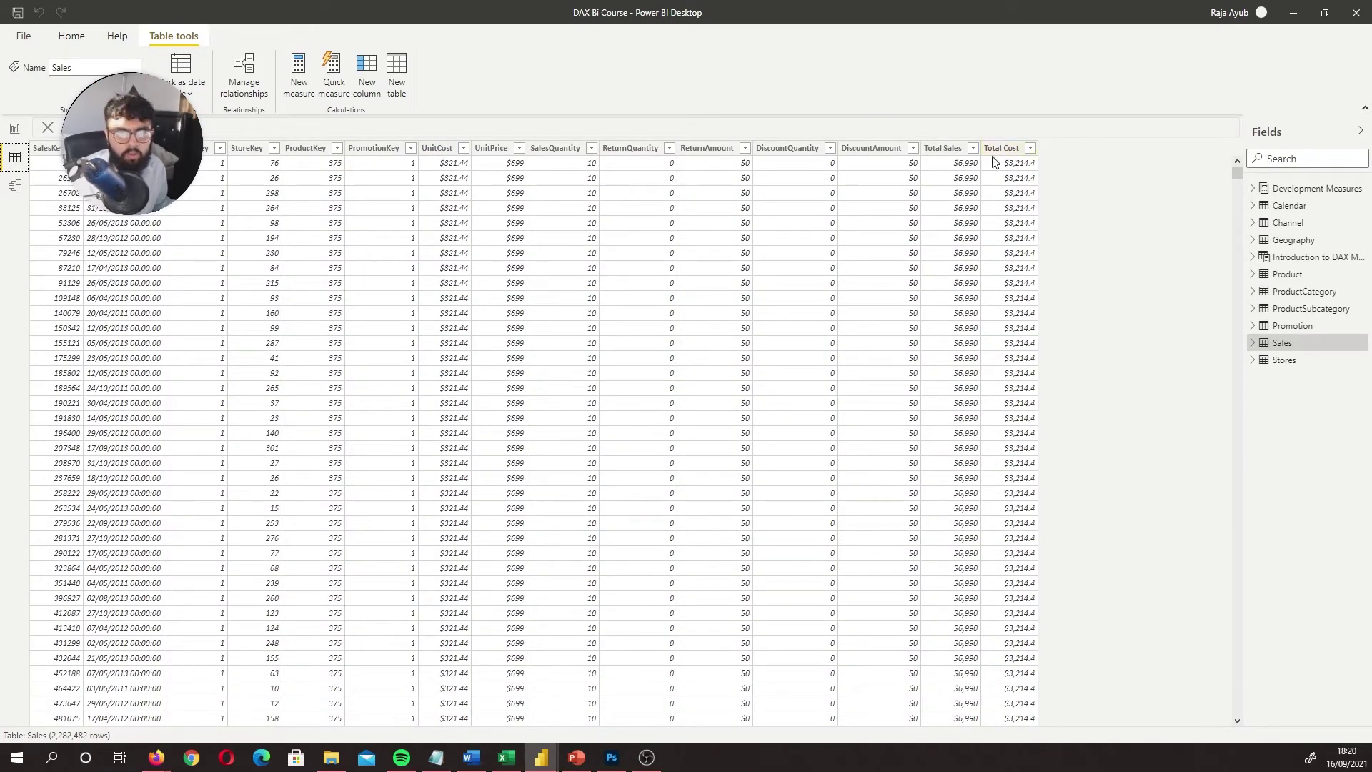
Create Total Cost = SUM(Sales[Total Cost]) in the DAX introduction table and drop it onto the SUM example card.
click(14, 129)
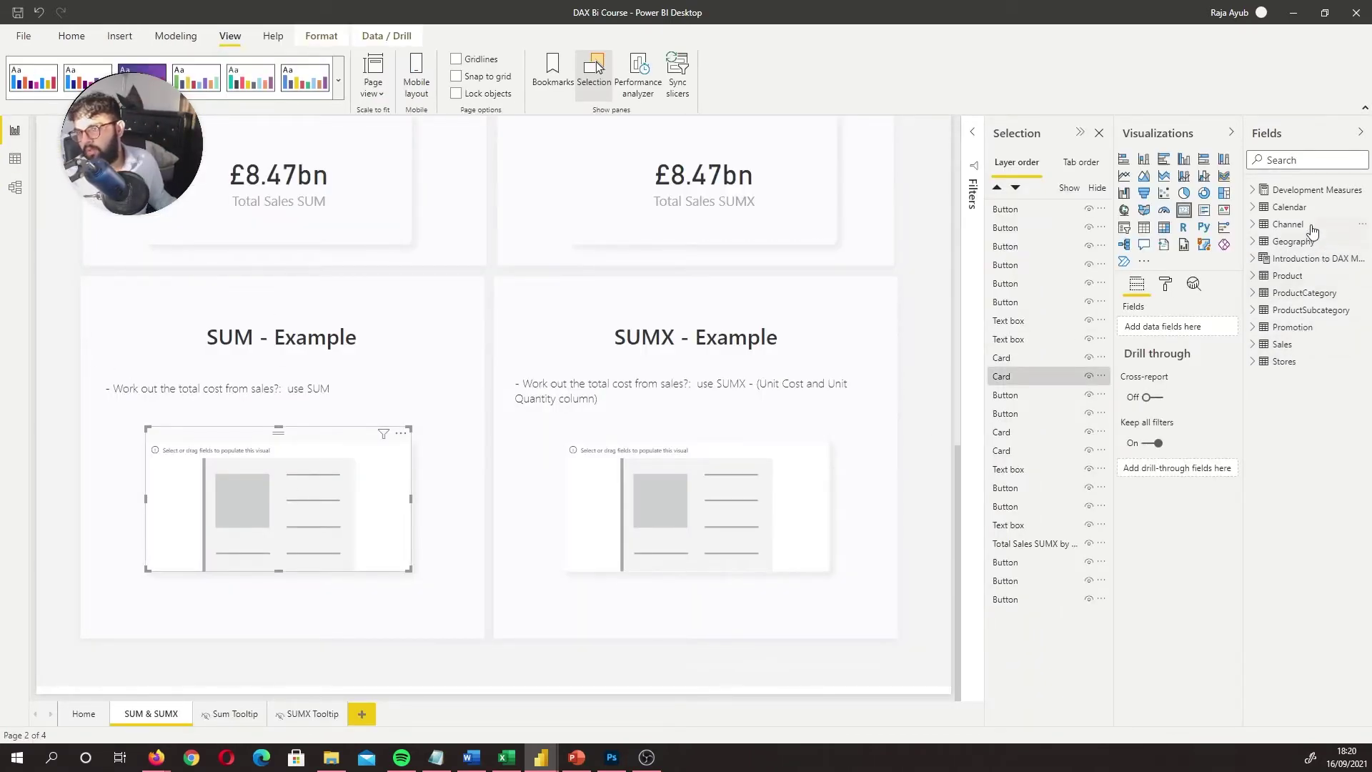
click(1312, 258)
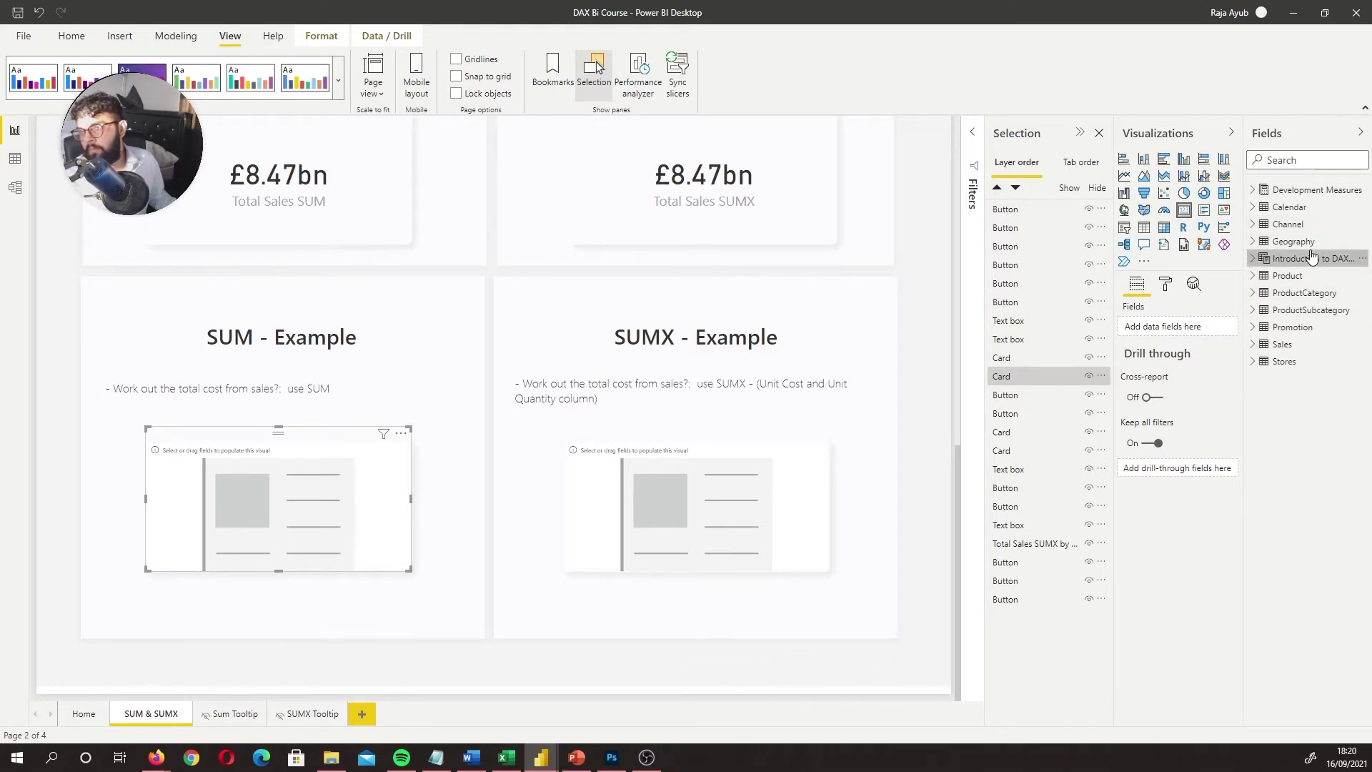
click(301, 66)
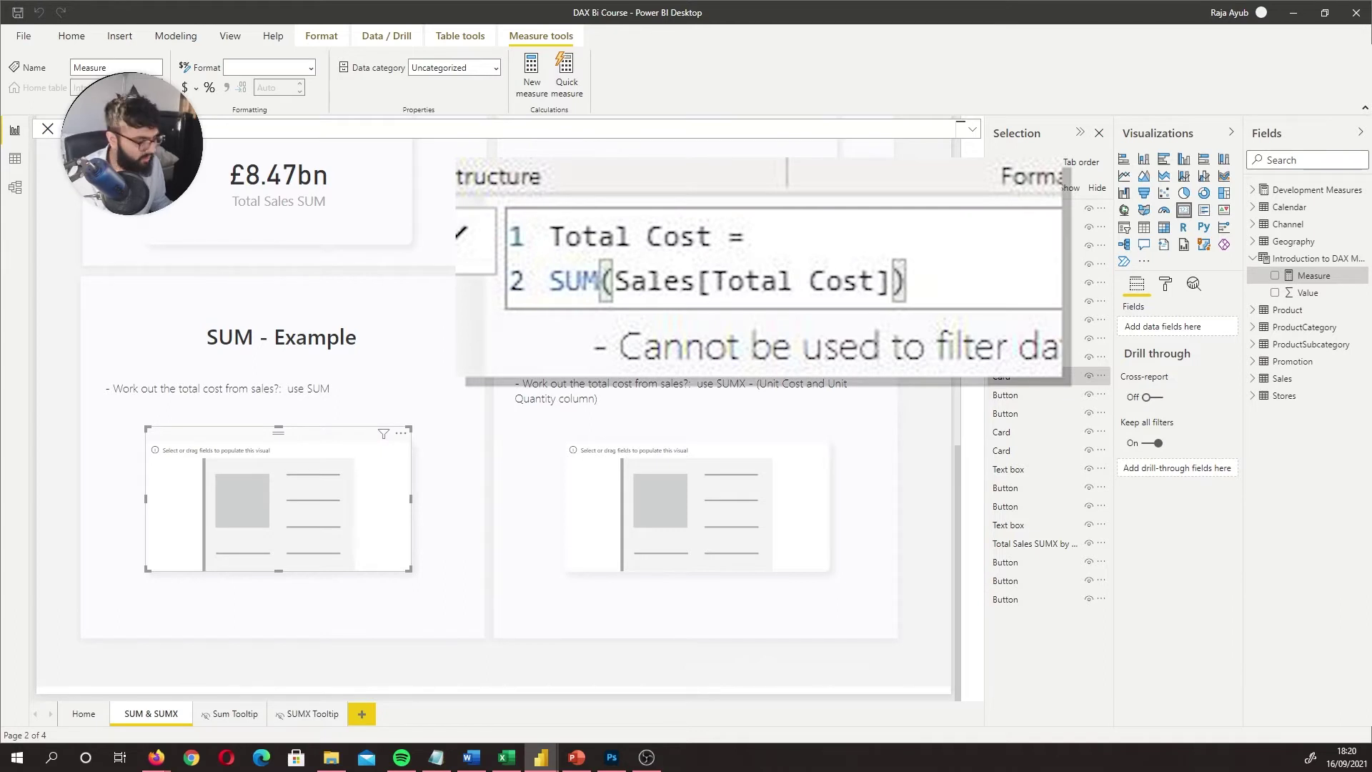
text(SUM()
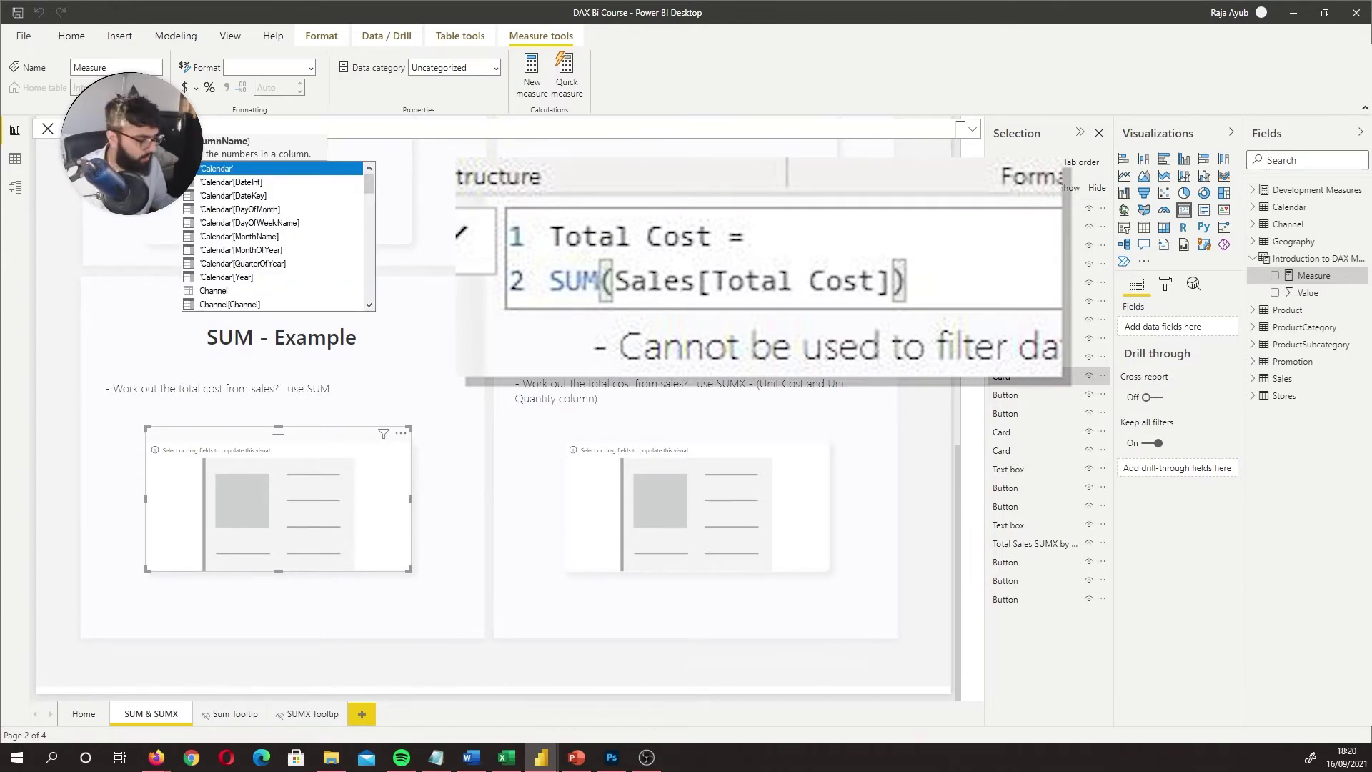
text(tot)
key(Tab)
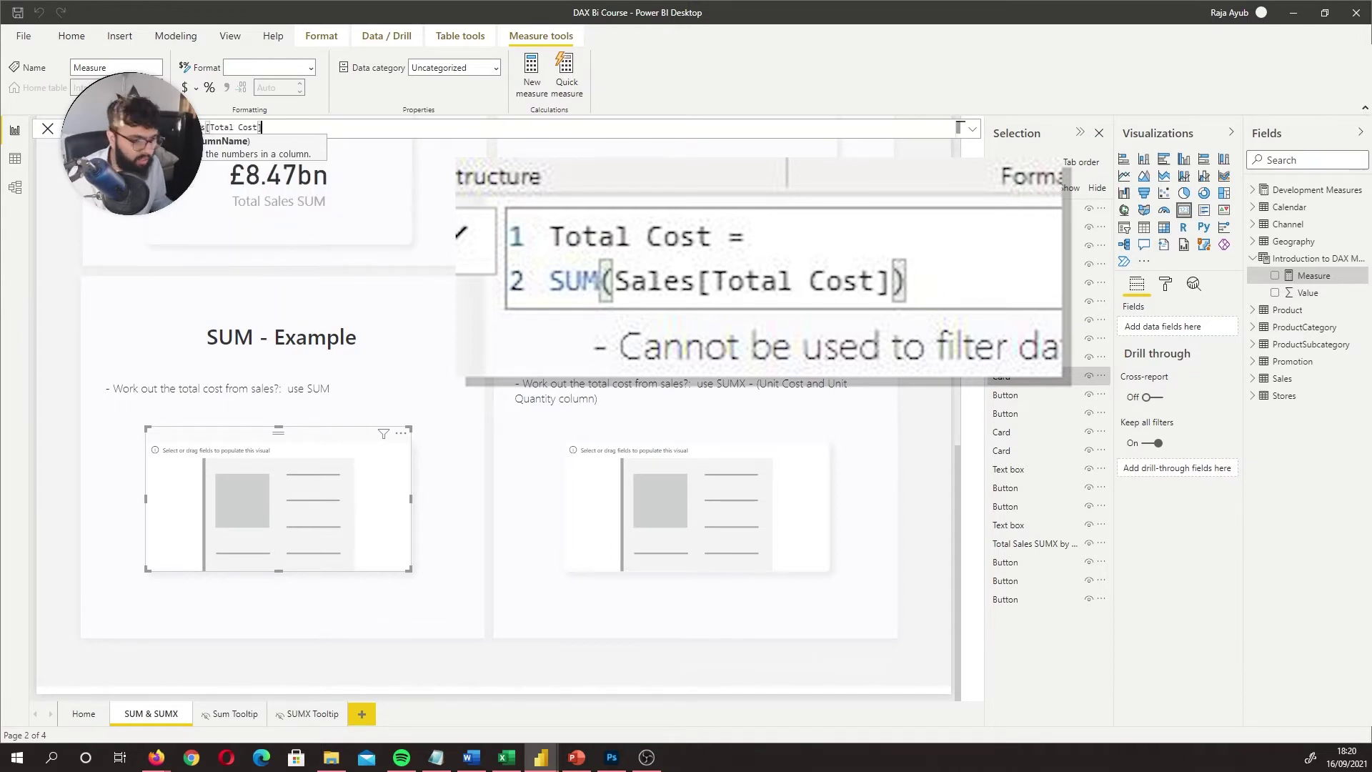
text())
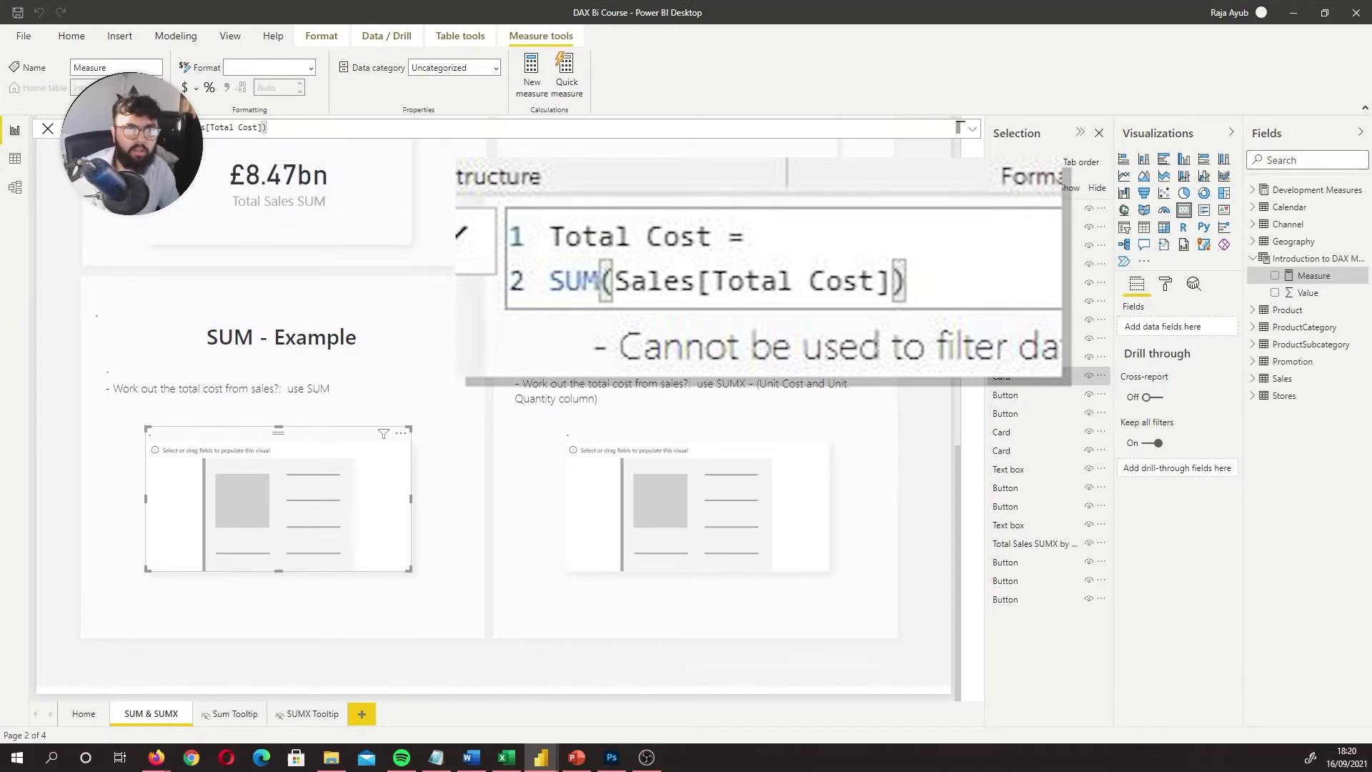
key(Return)
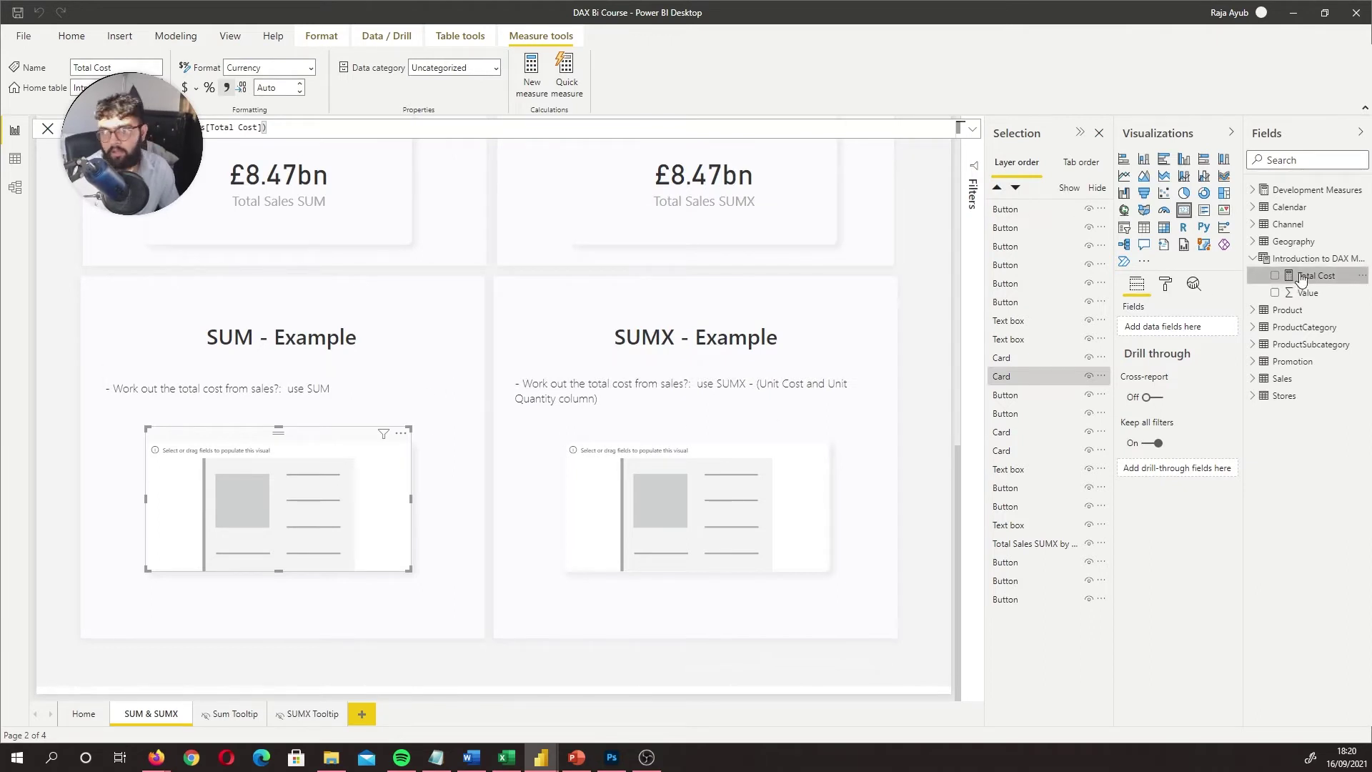
drag(1301, 279, 1208, 332)
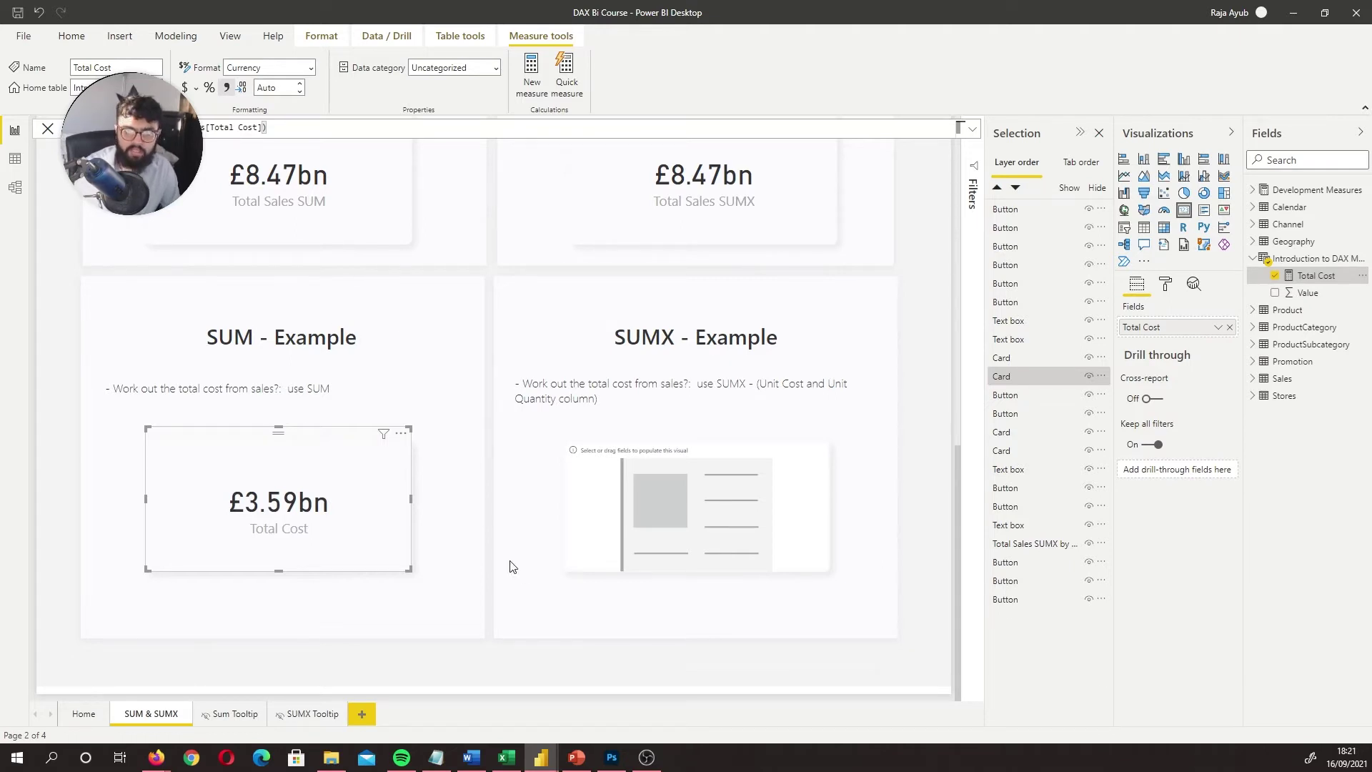
click(636, 568)
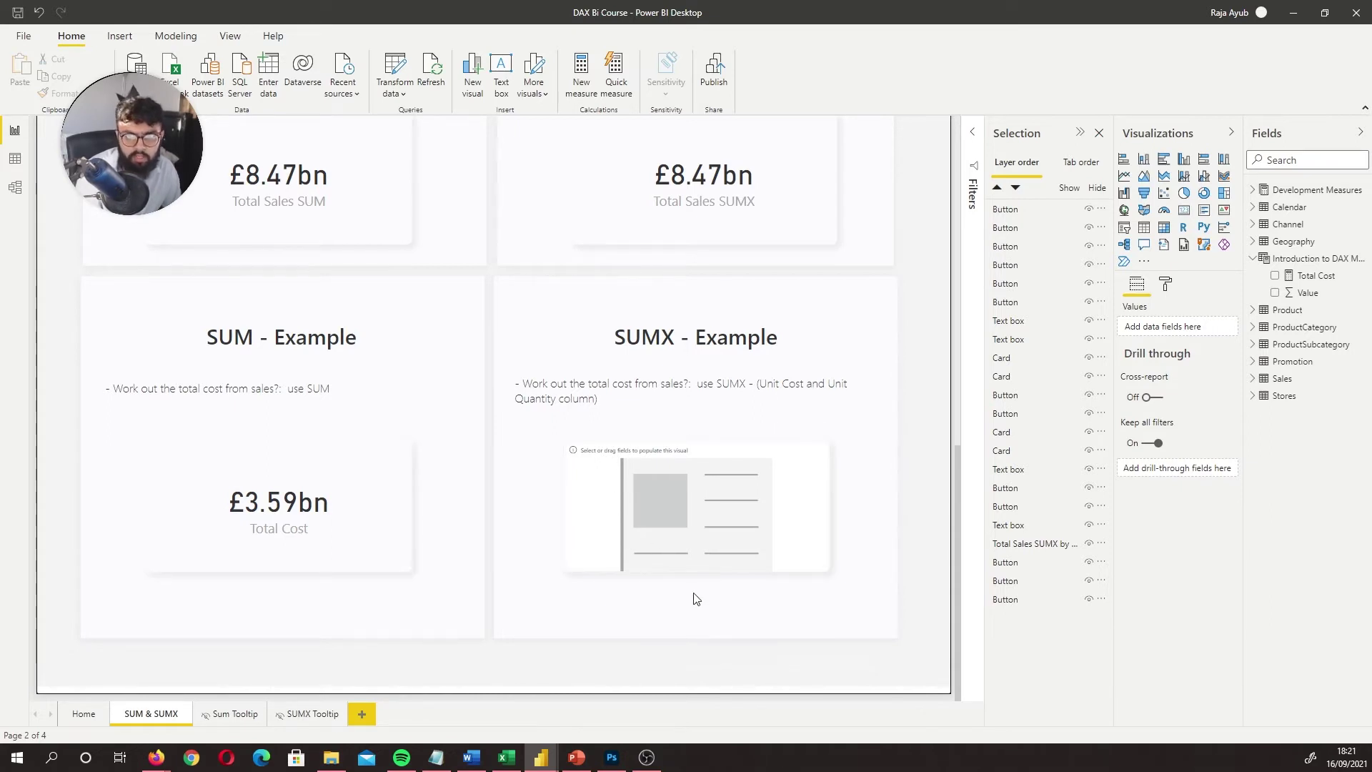
click(1281, 379)
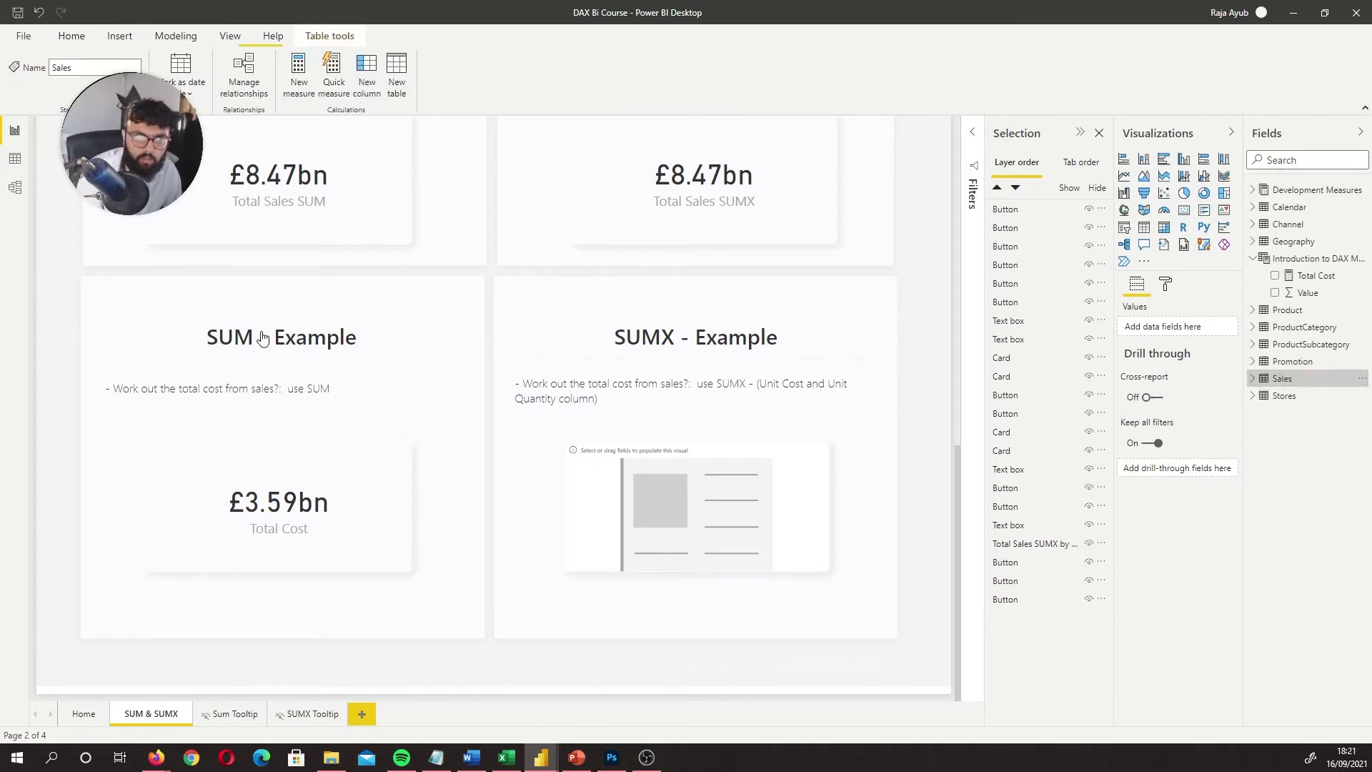
click(14, 157)
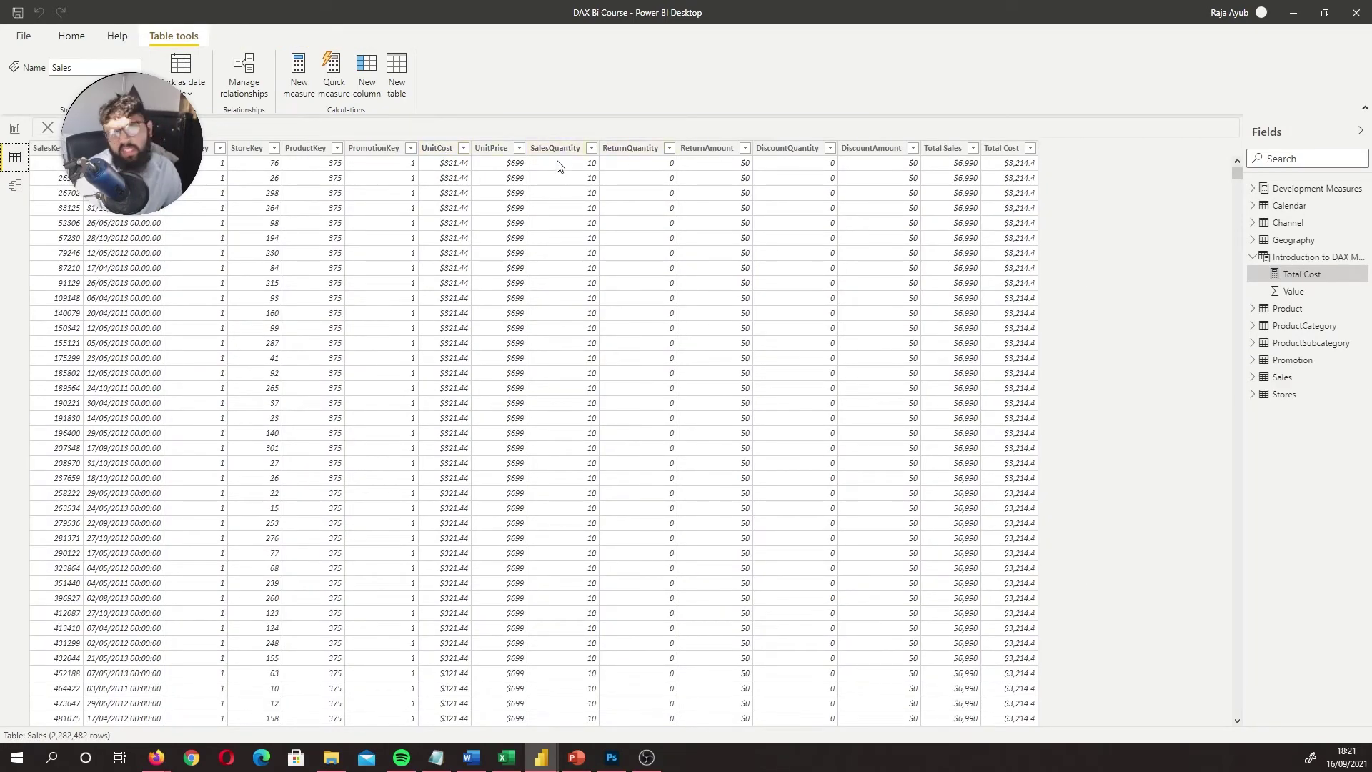
click(17, 130)
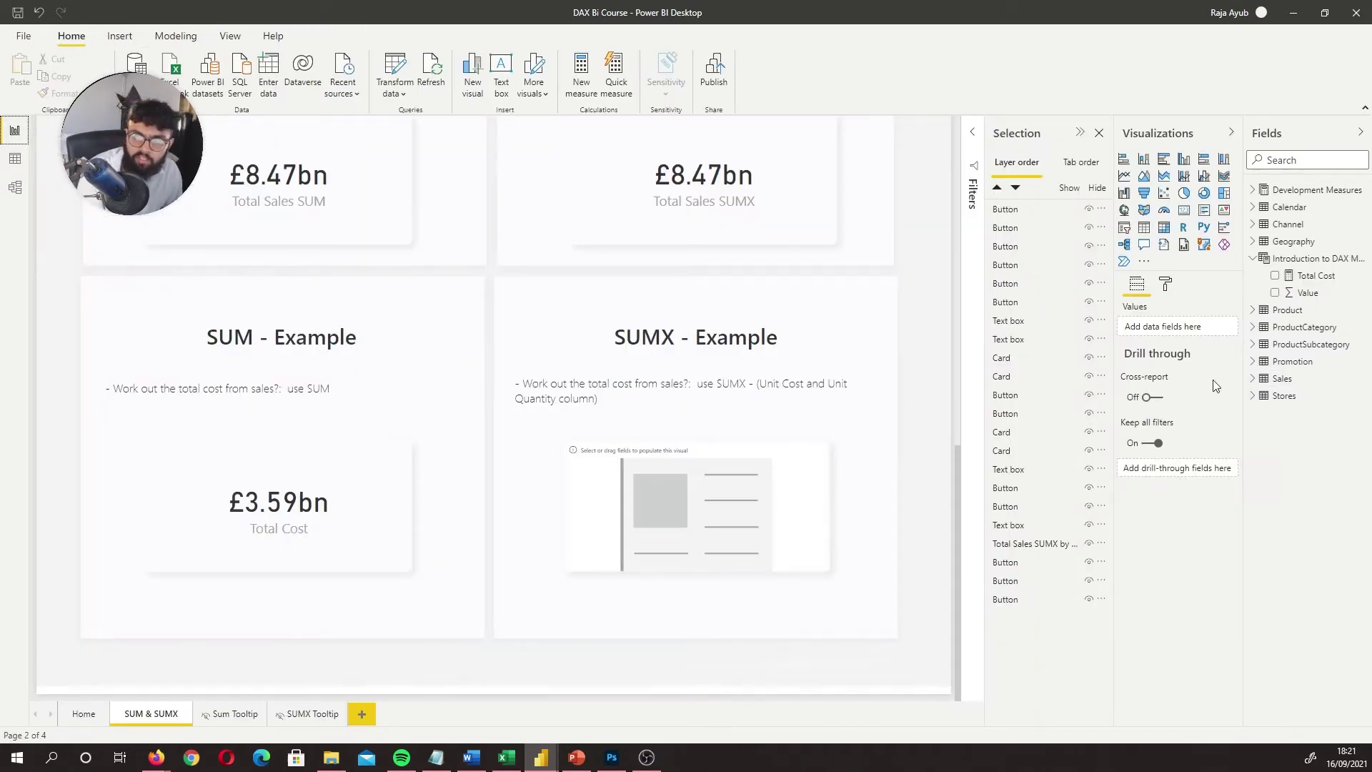
click(1278, 261)
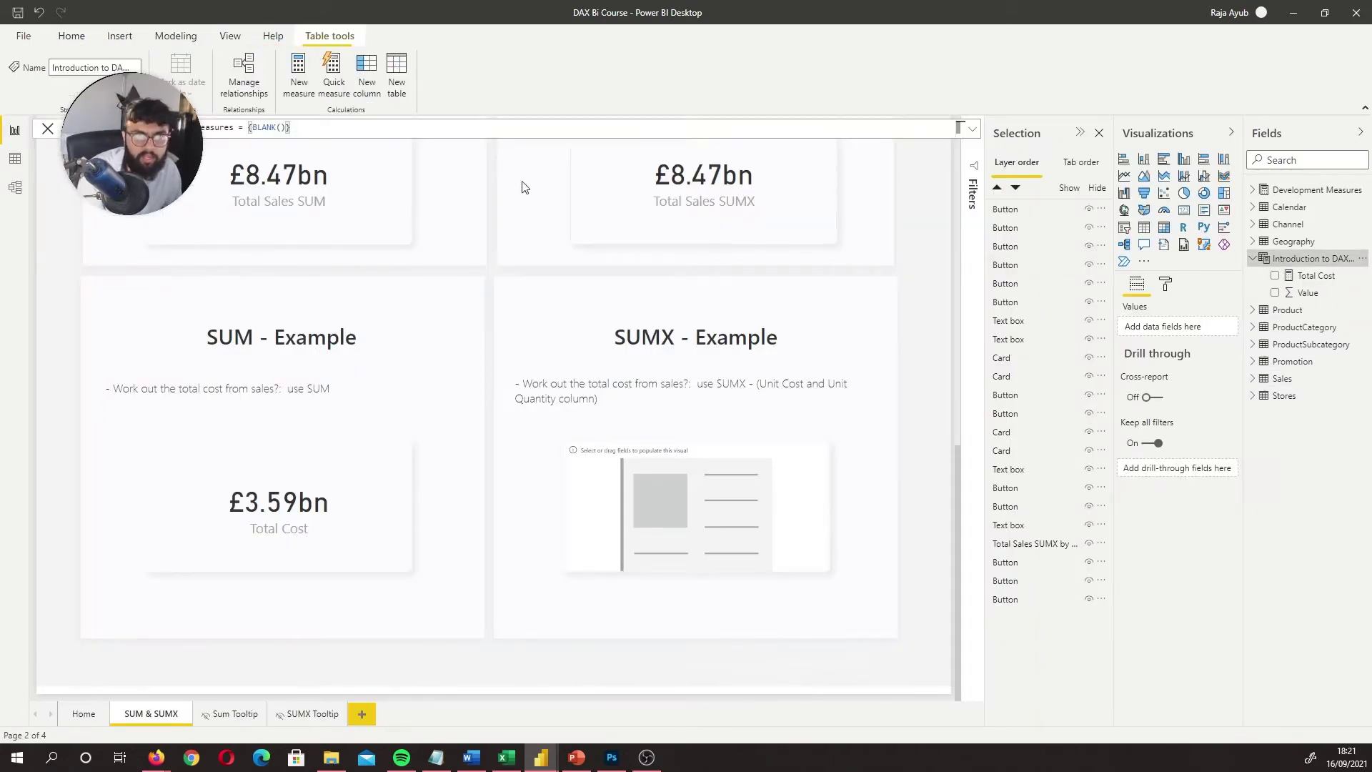
Define Total Cost SUMX = SUMX(Sales, Sales[UnitCost] * Sales[SalesQuantity]) as a new measure.
click(299, 81)
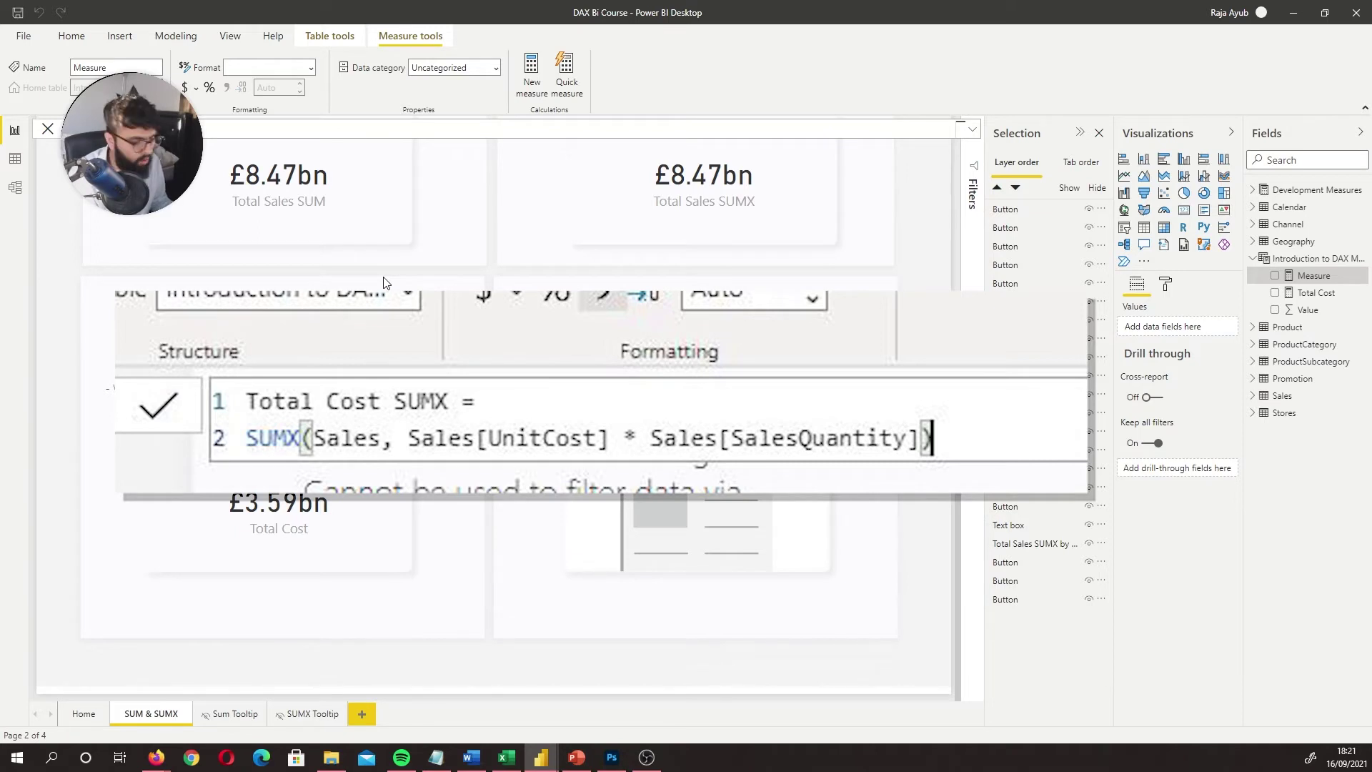
text(SUMX)
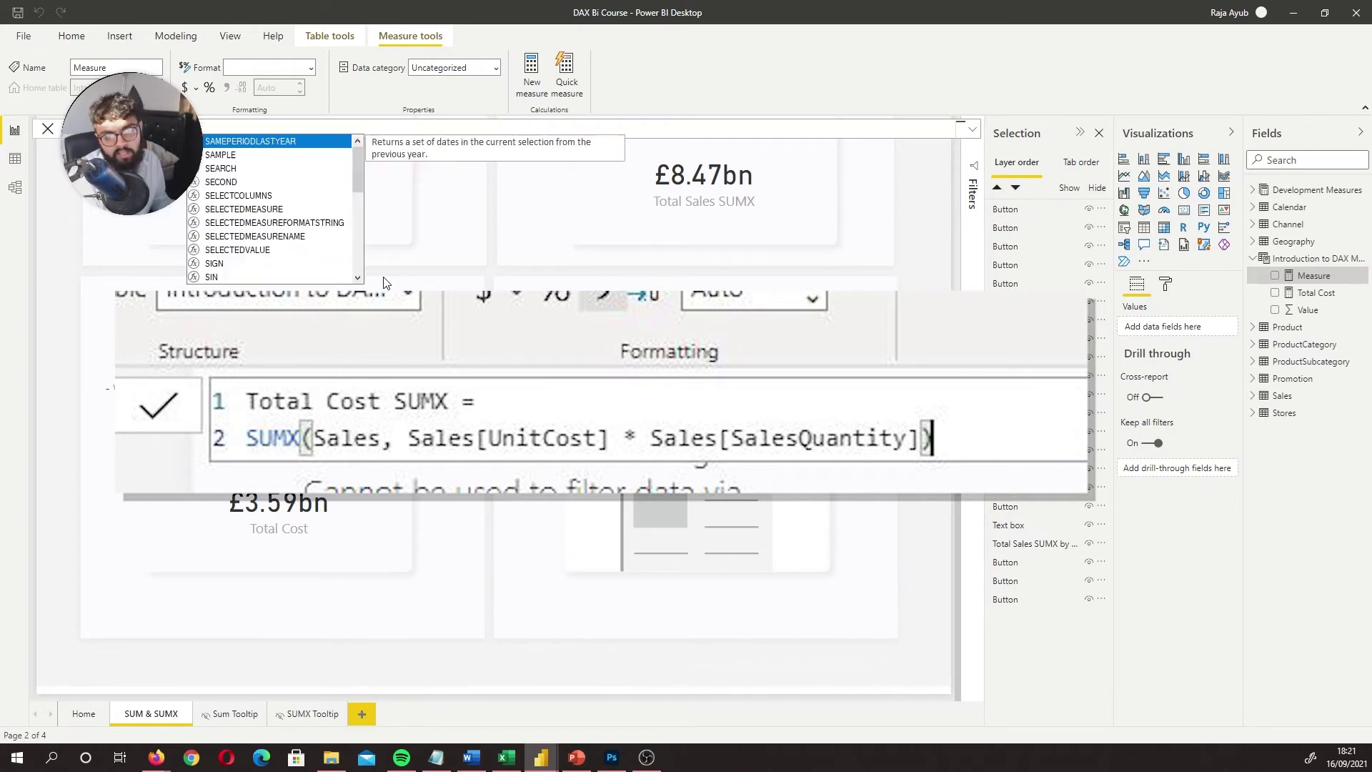
text( =)
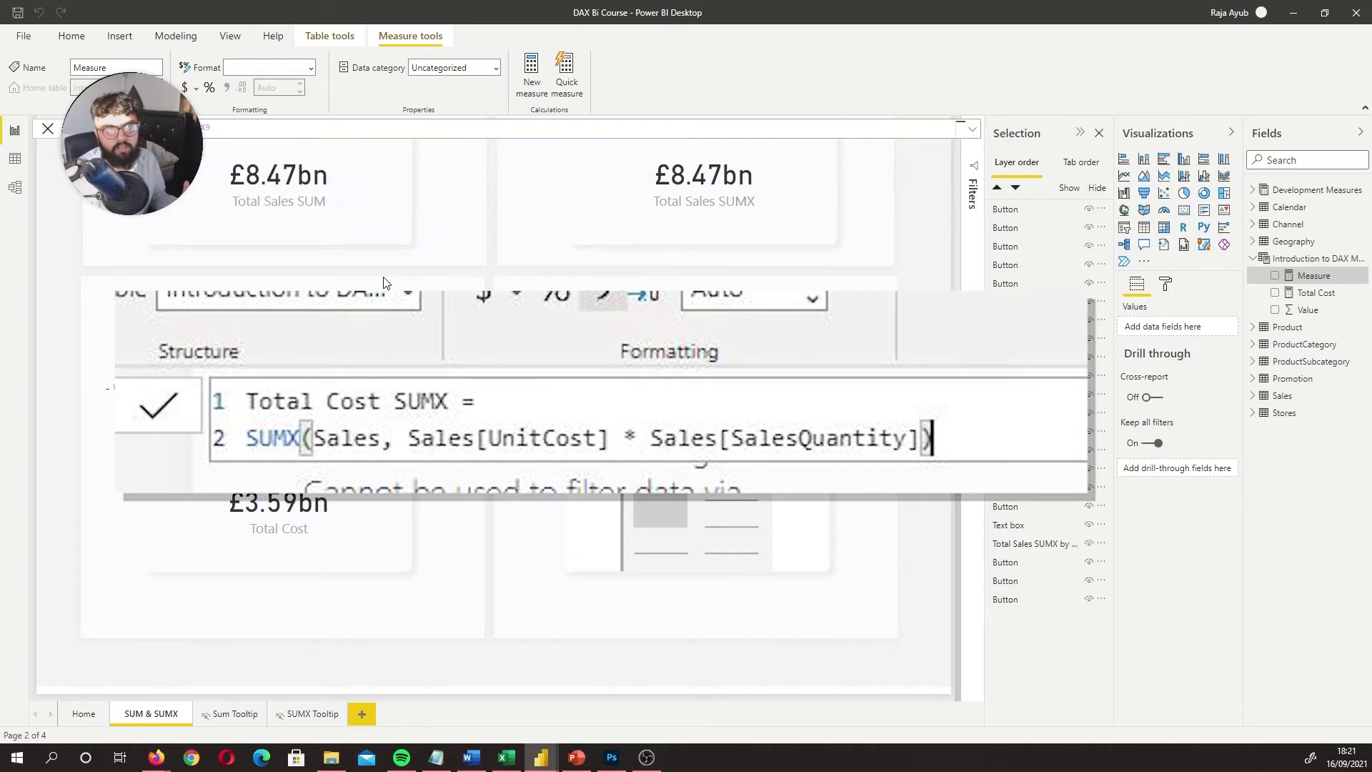
key(BackSpace)
text(()
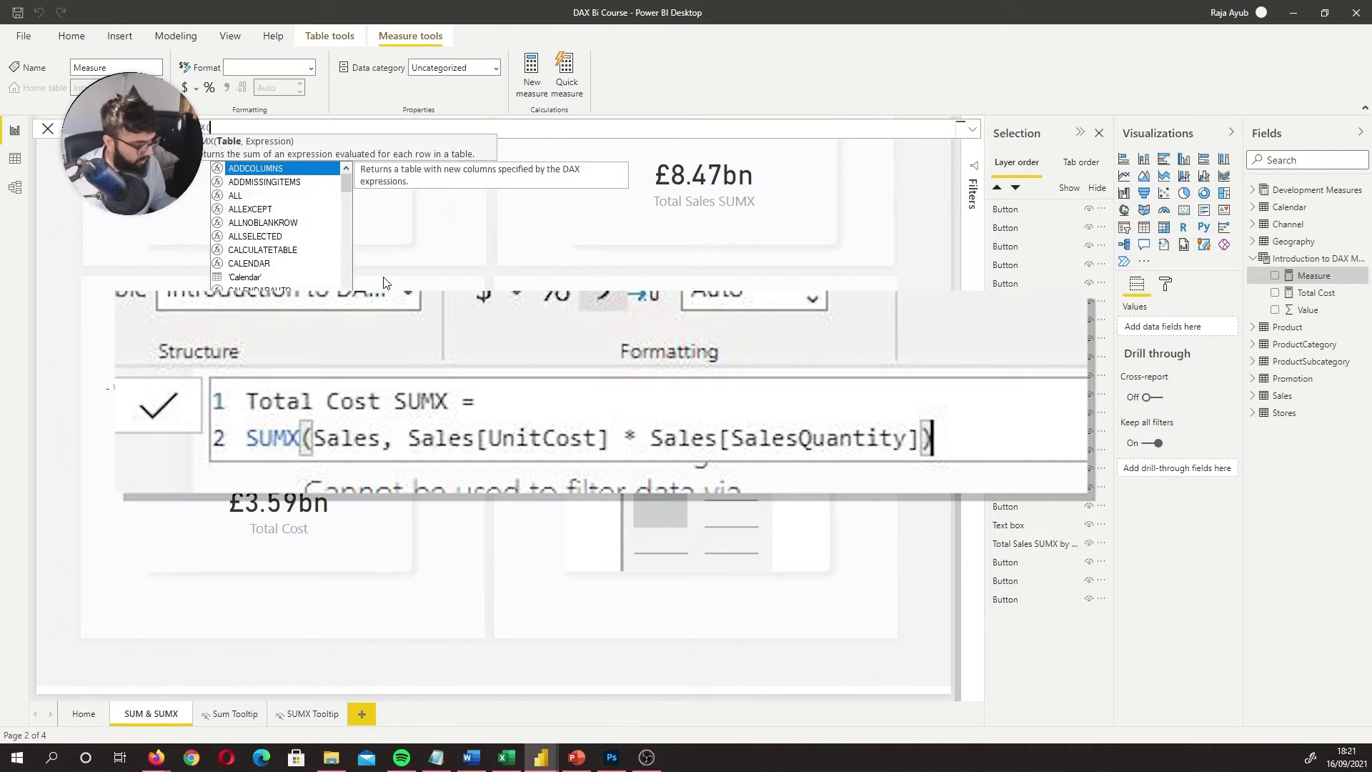
text(Sal)
key(Tab)
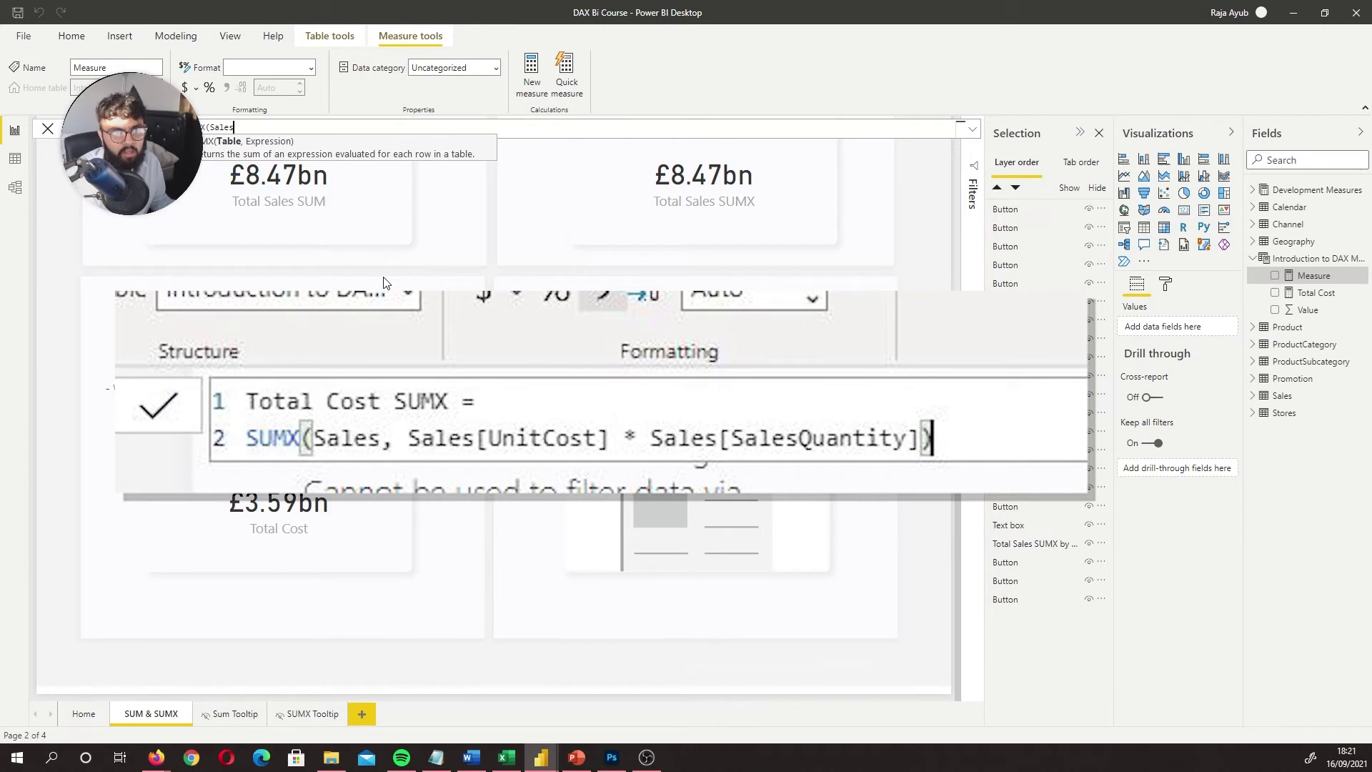
text(,)
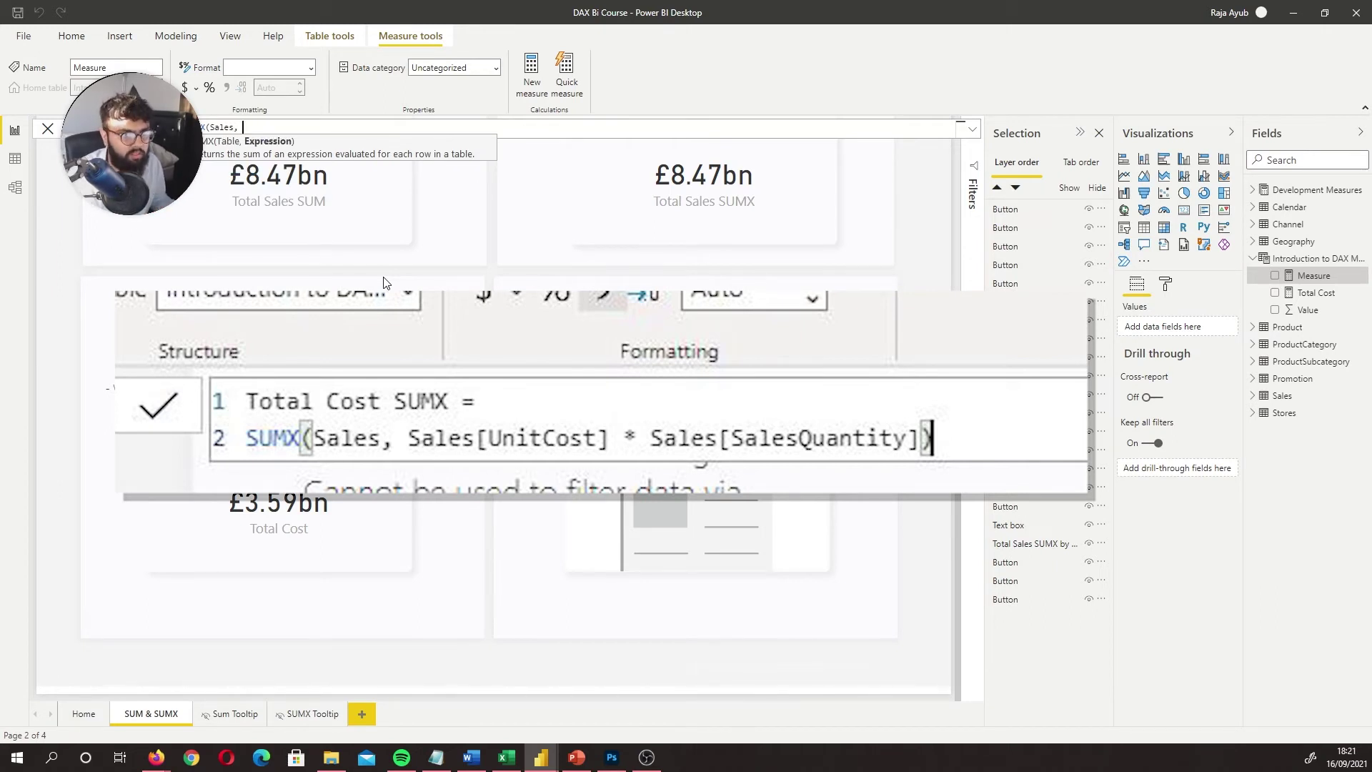
text( Sales[Unit)
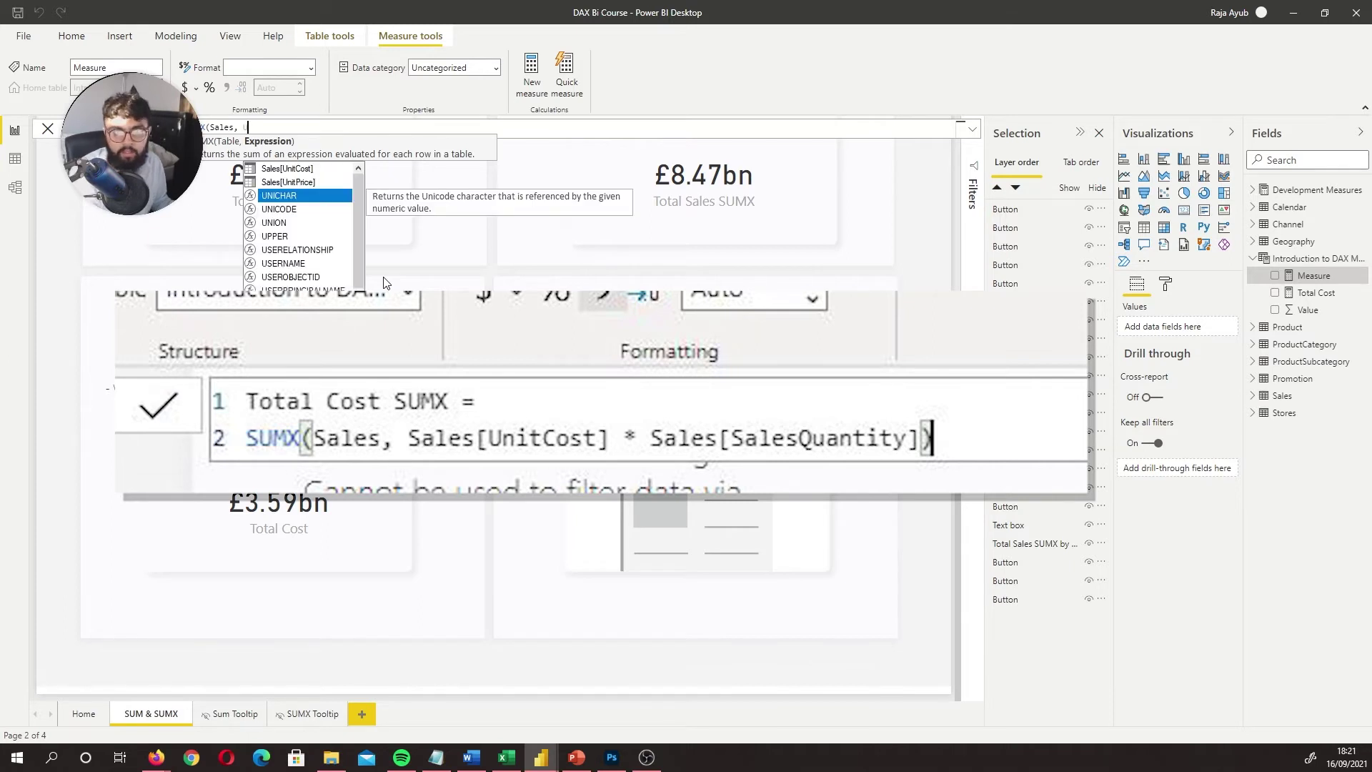
key(Tab)
text(&)
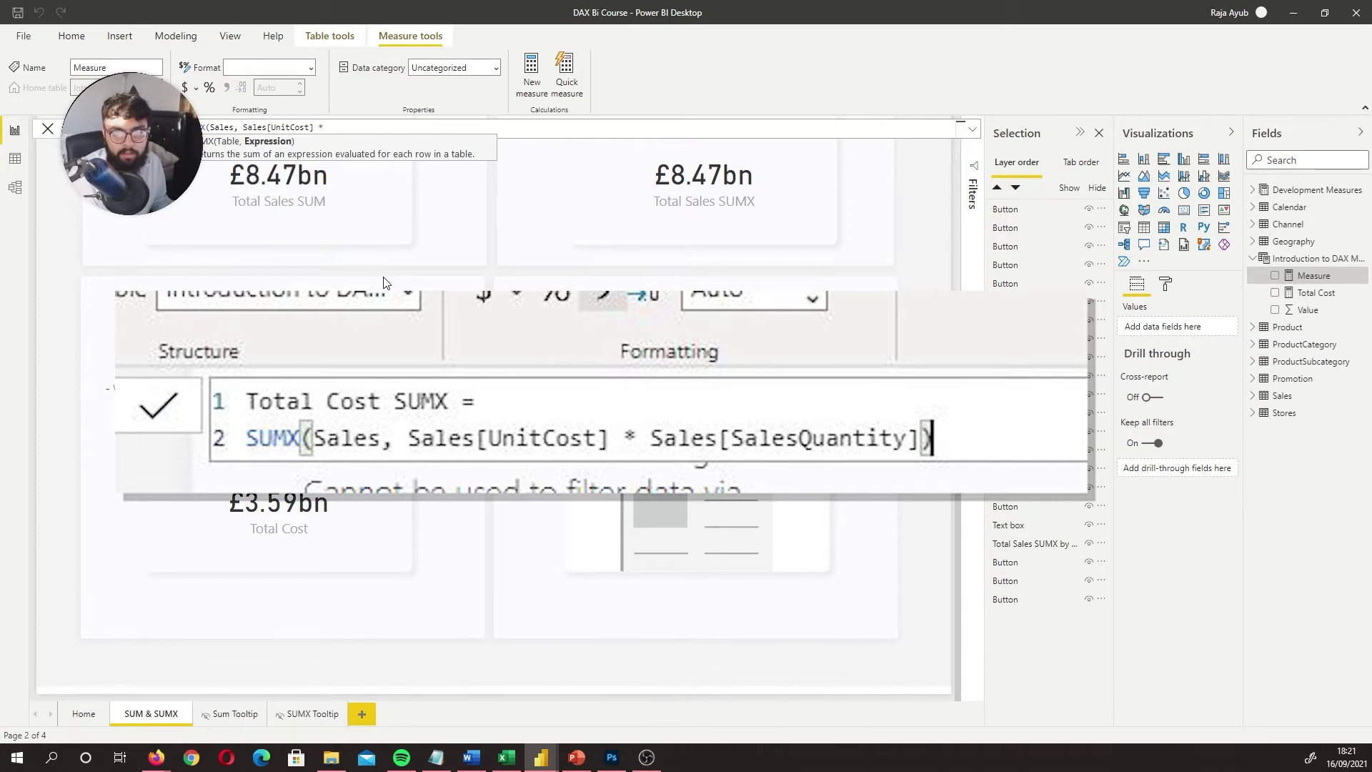
text( Unit)
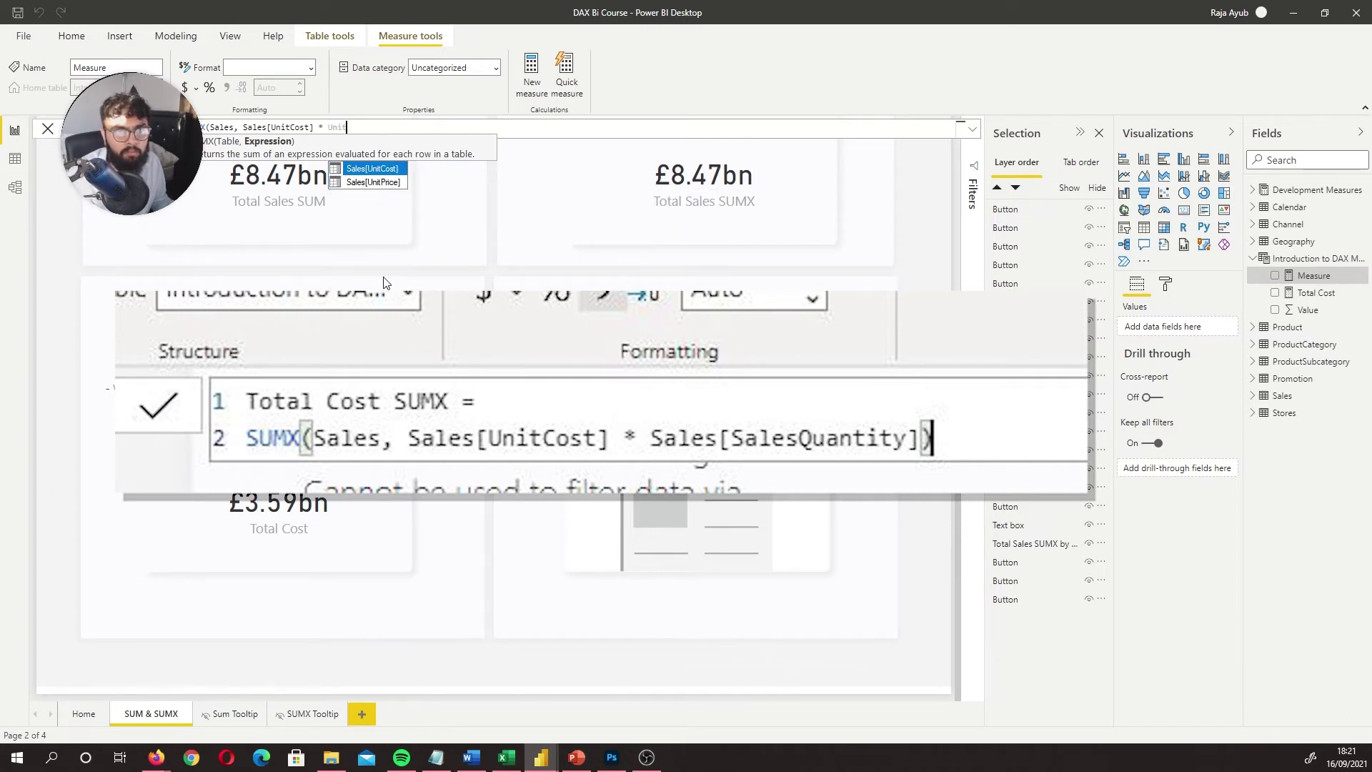
key(BackSpace)
key(BackSpace)
key(BackSpace)
key(BackSpace)
text(Sales)
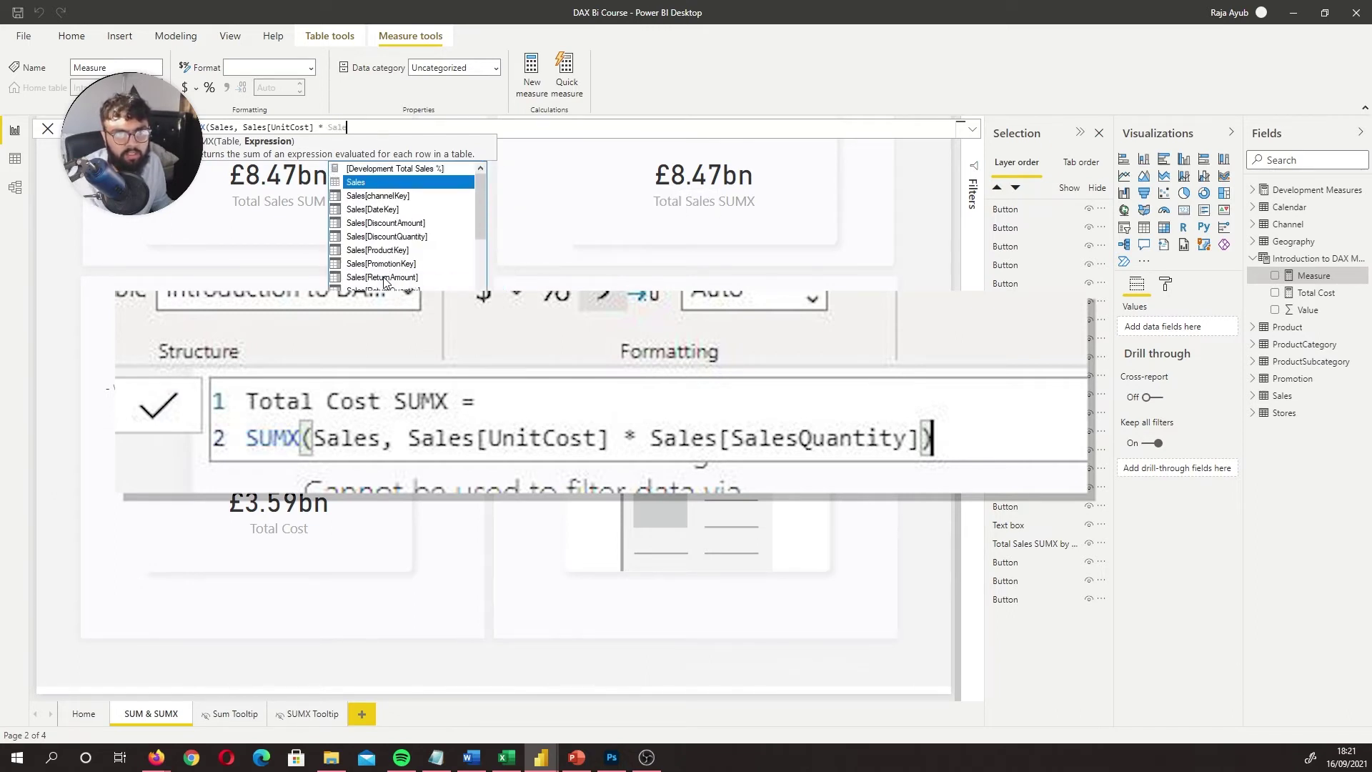
key(Down)
key(Down)
key(Down)
key(Down)
key(Down)
key(Down)
key(Down)
key(Down)
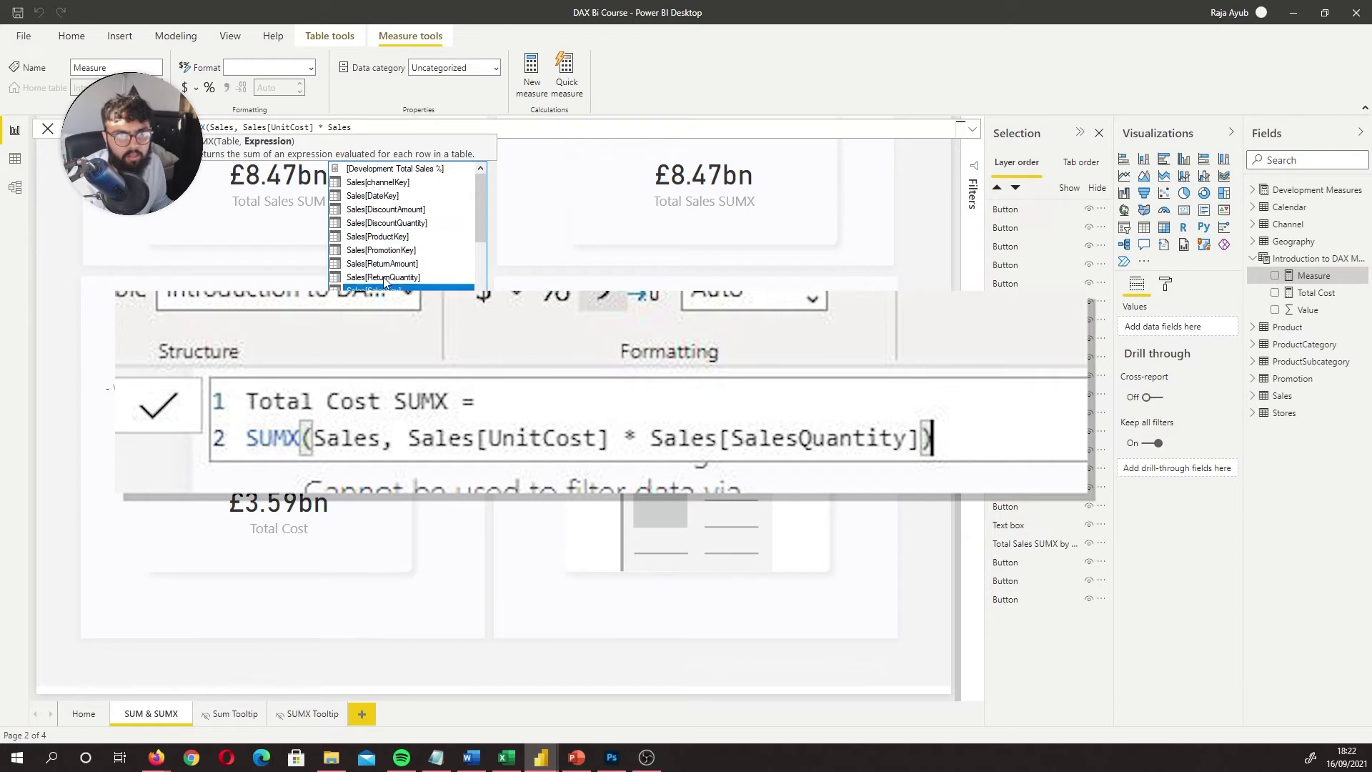
key(Tab)
text())
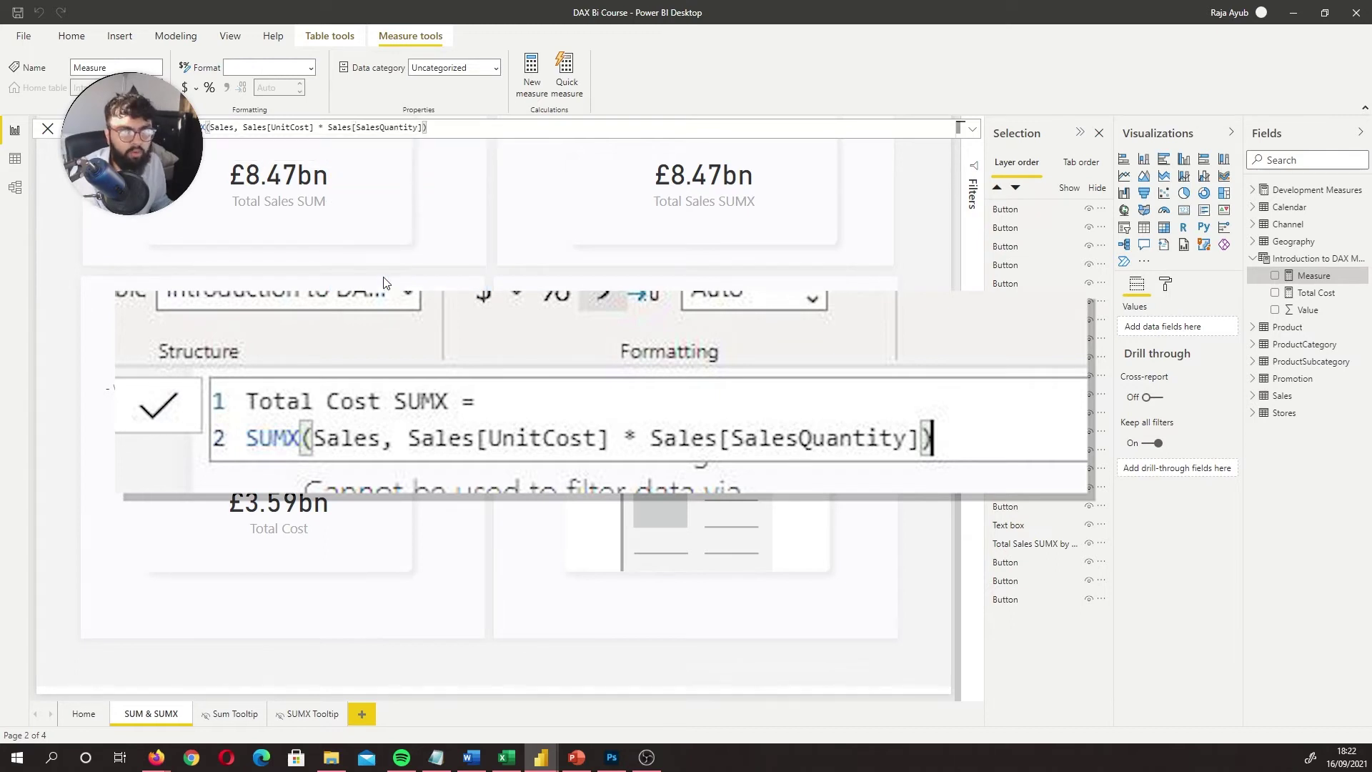
key(Return)
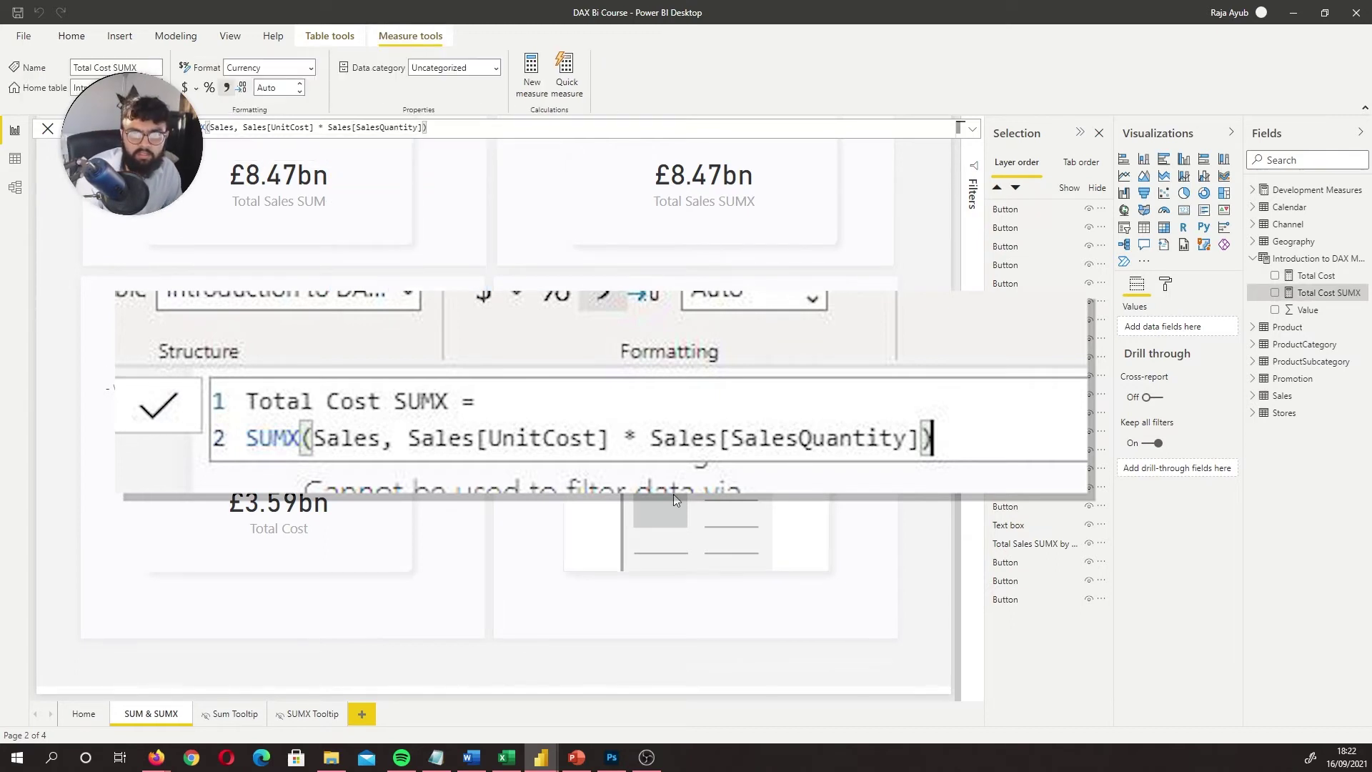
Put Total Cost SUMX on the empty SUMX example card and resize it to show £3.59bn.
click(686, 514)
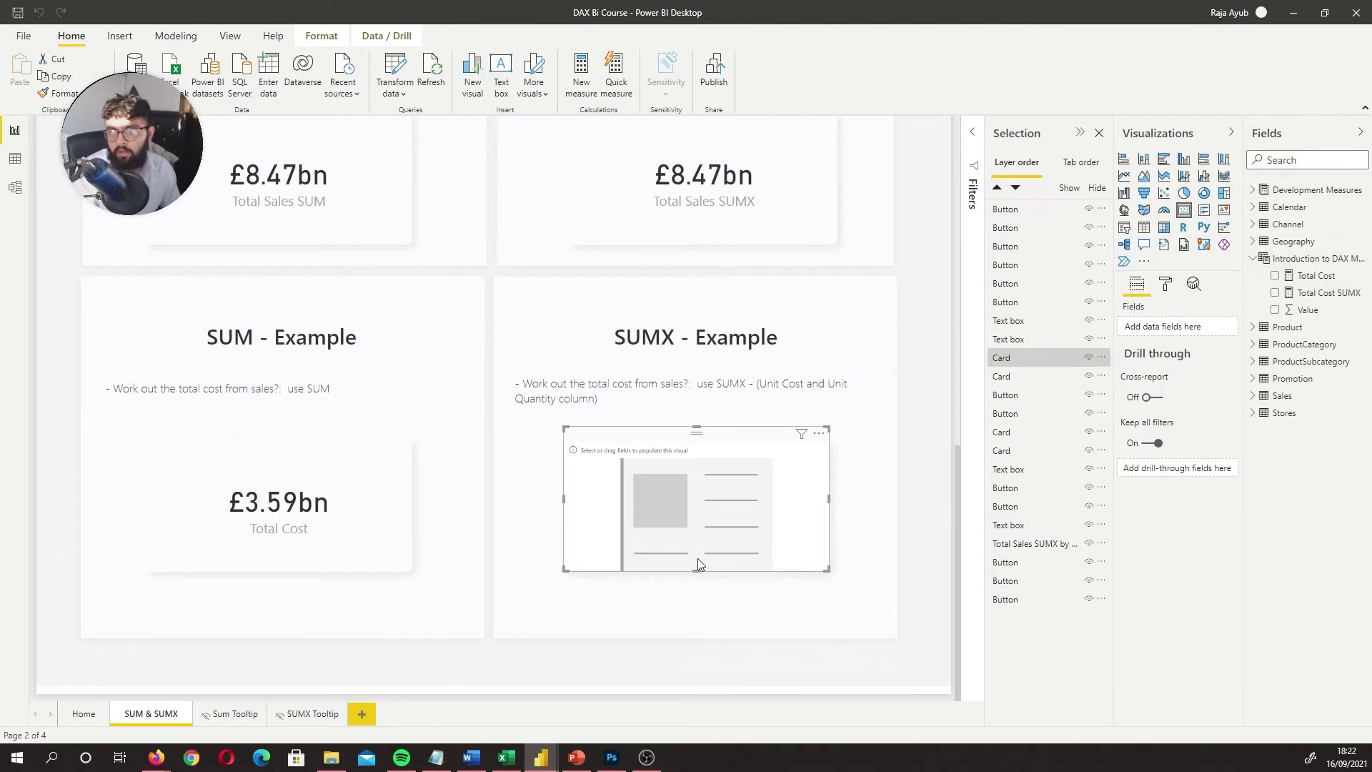
click(1275, 293)
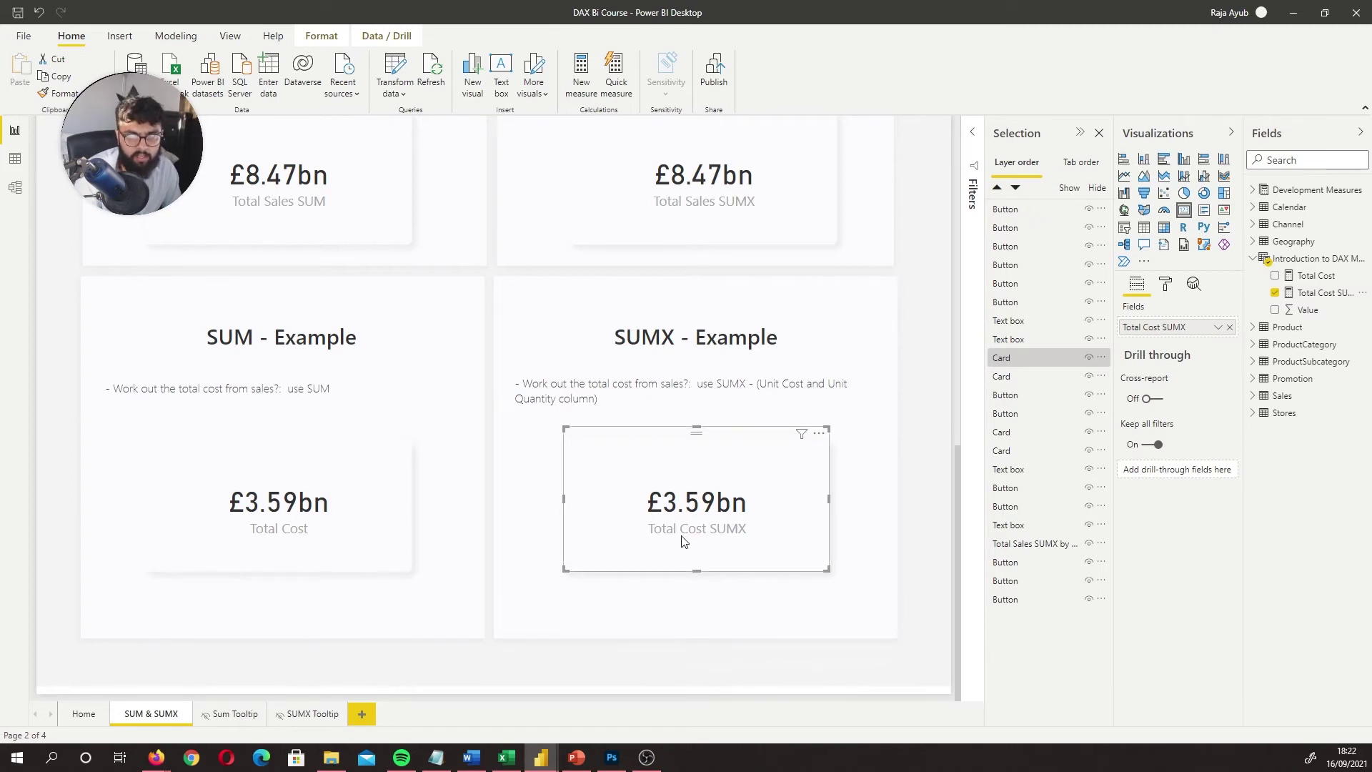
click(1307, 293)
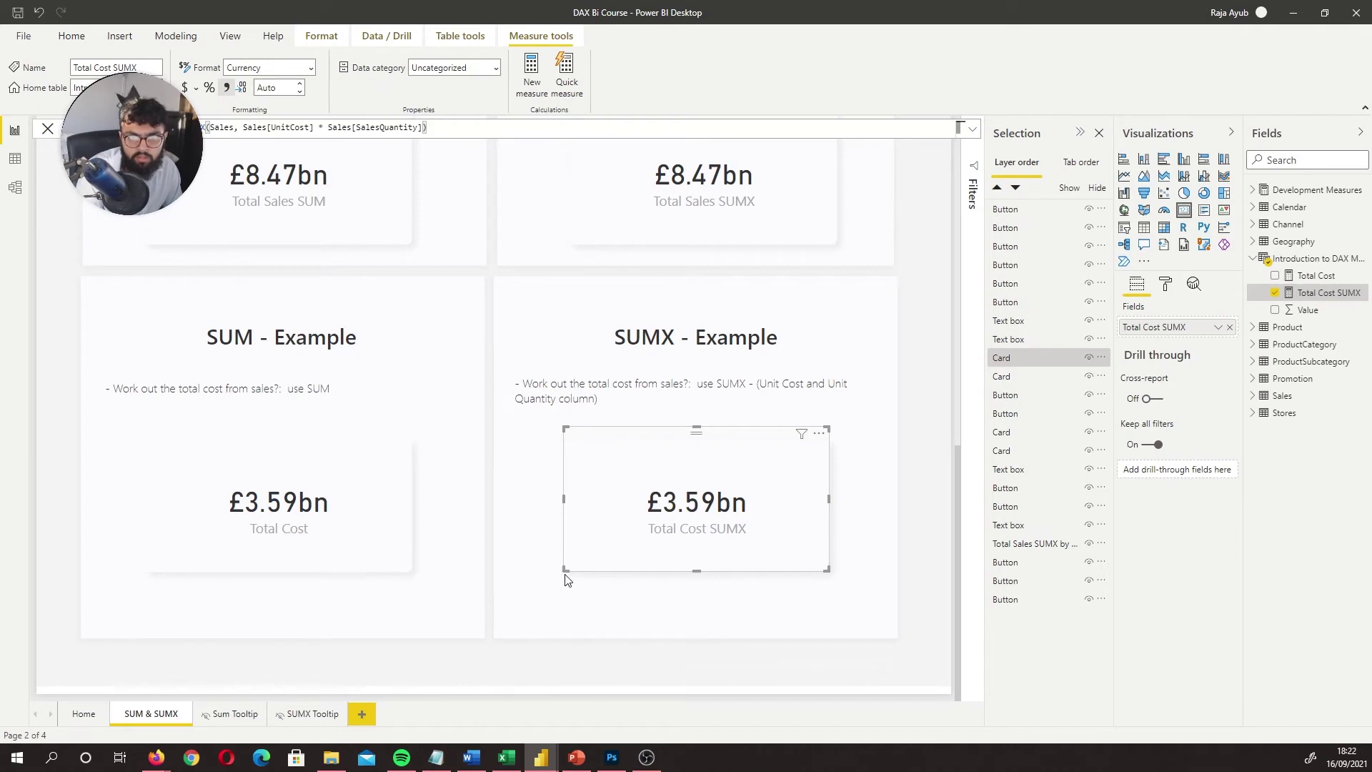
drag(565, 569, 606, 523)
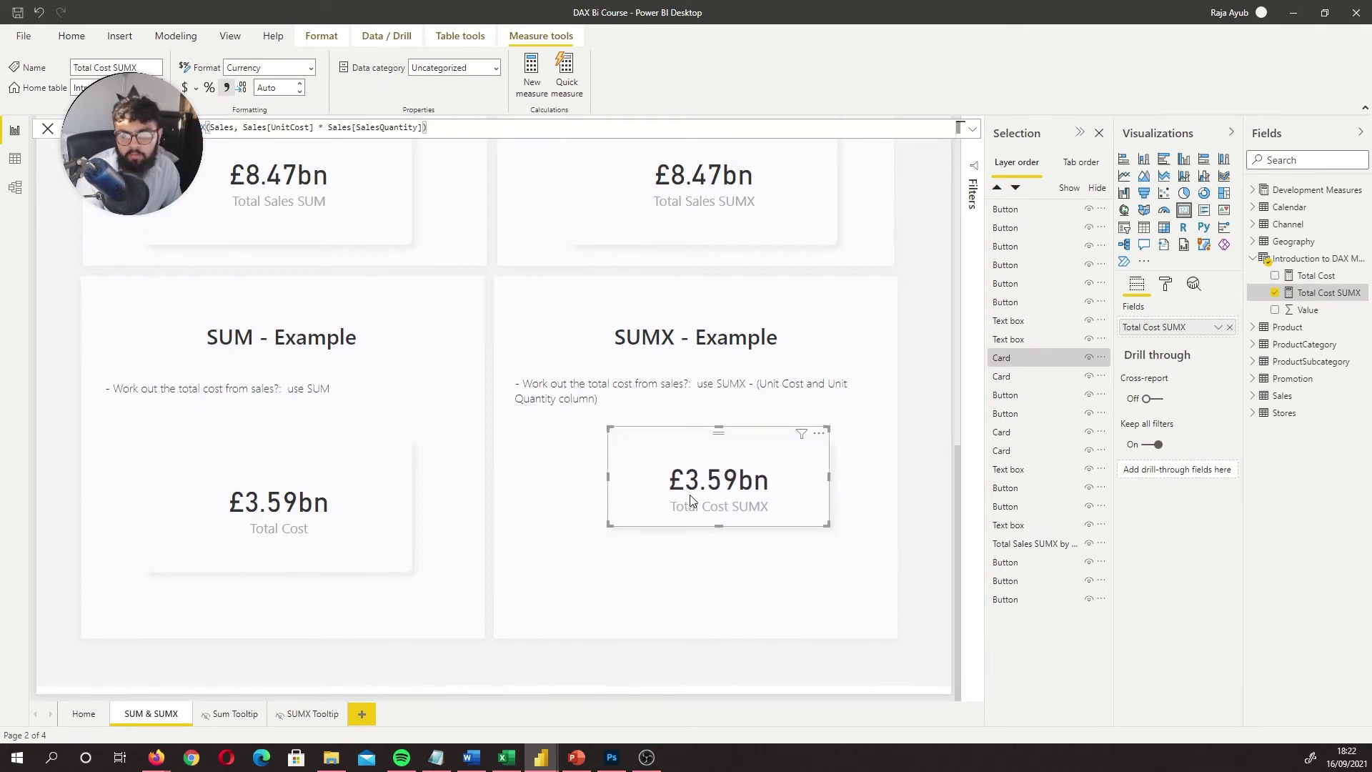
drag(689, 503, 679, 493)
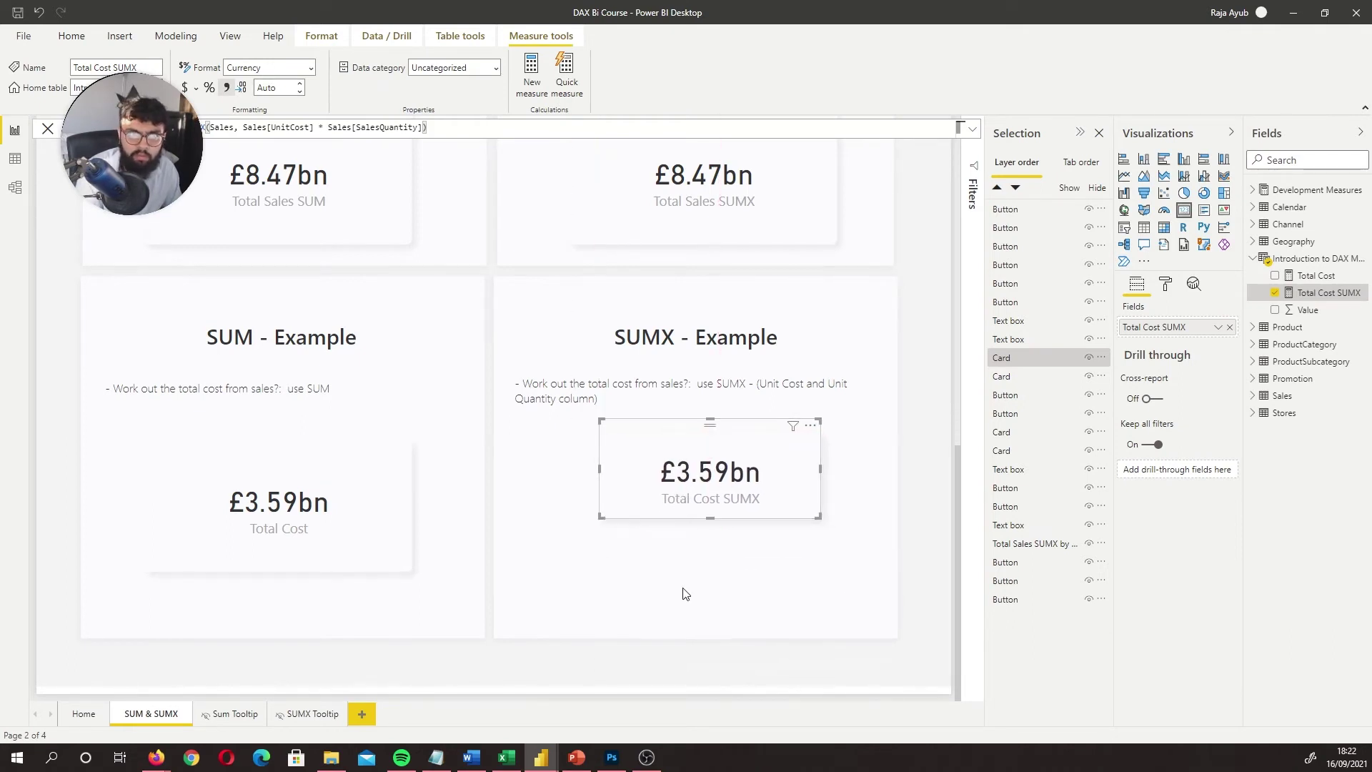
click(686, 592)
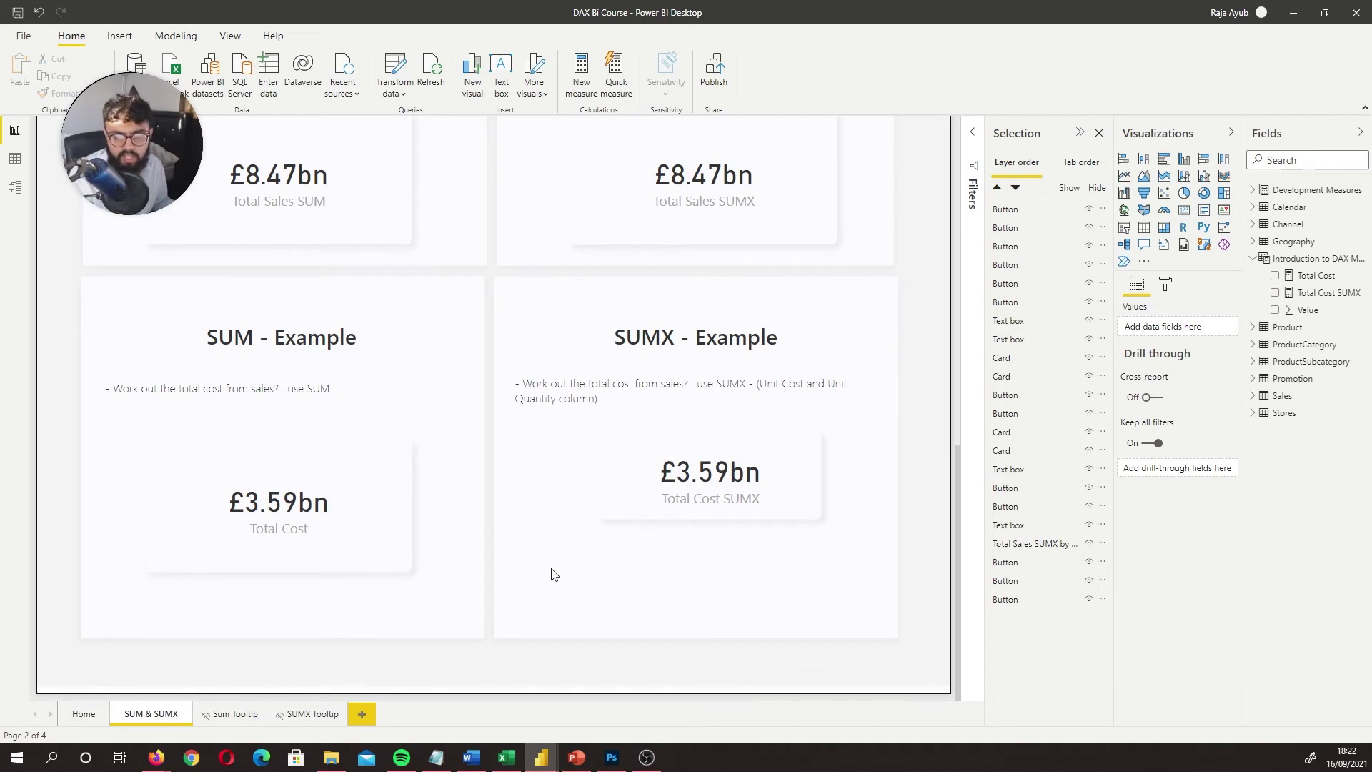
Duplicate the Total Cost SUMX card, place the copy beneath the original, and remove its field.
click(647, 509)
key(ctrl+c)
key(ctrl+v)
drag(679, 498, 663, 593)
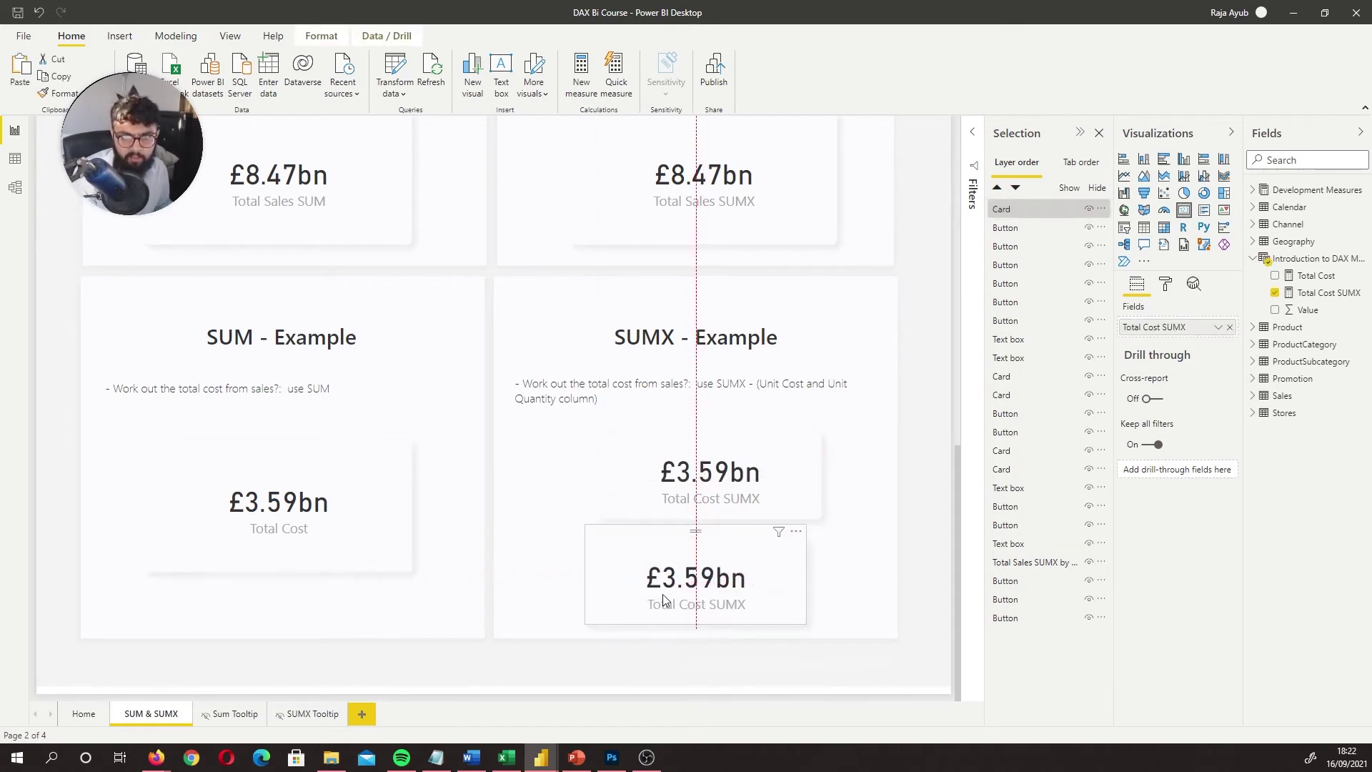
click(1229, 326)
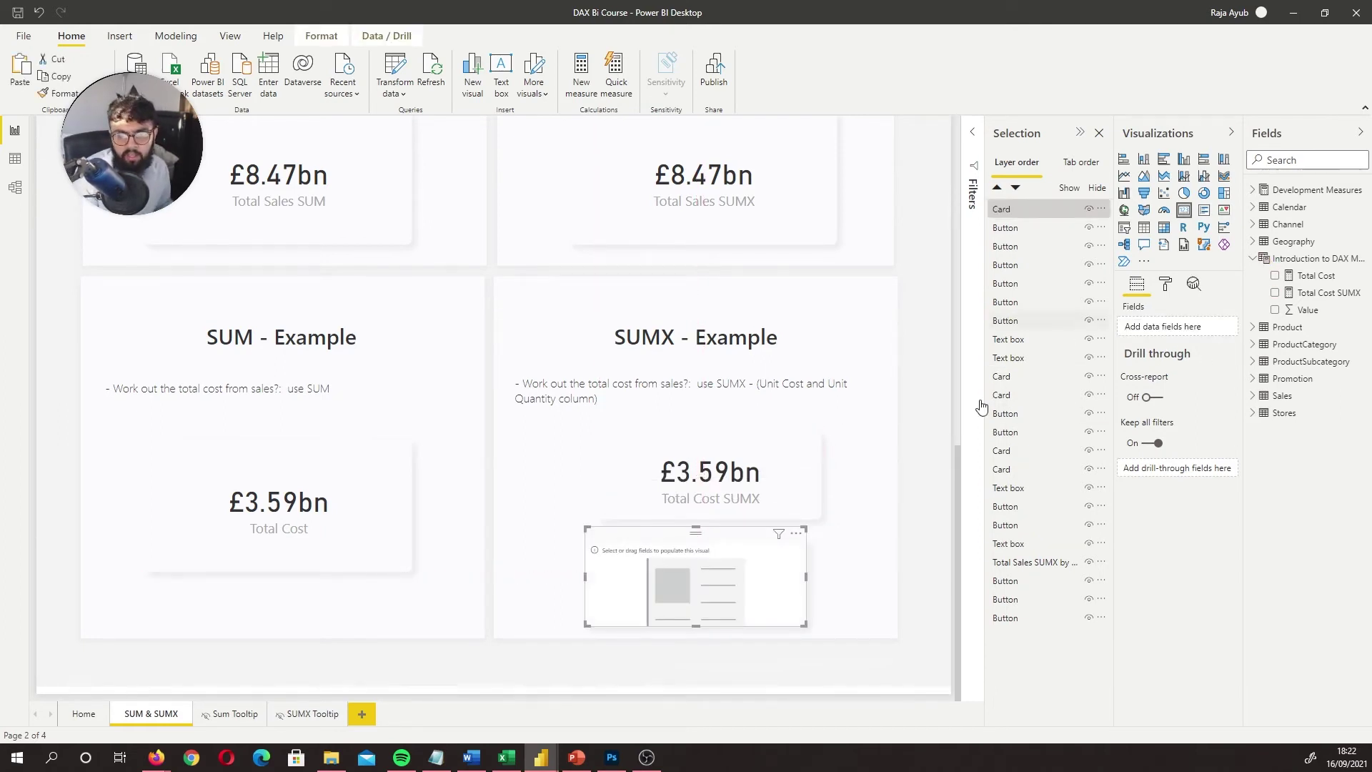
drag(679, 557, 689, 565)
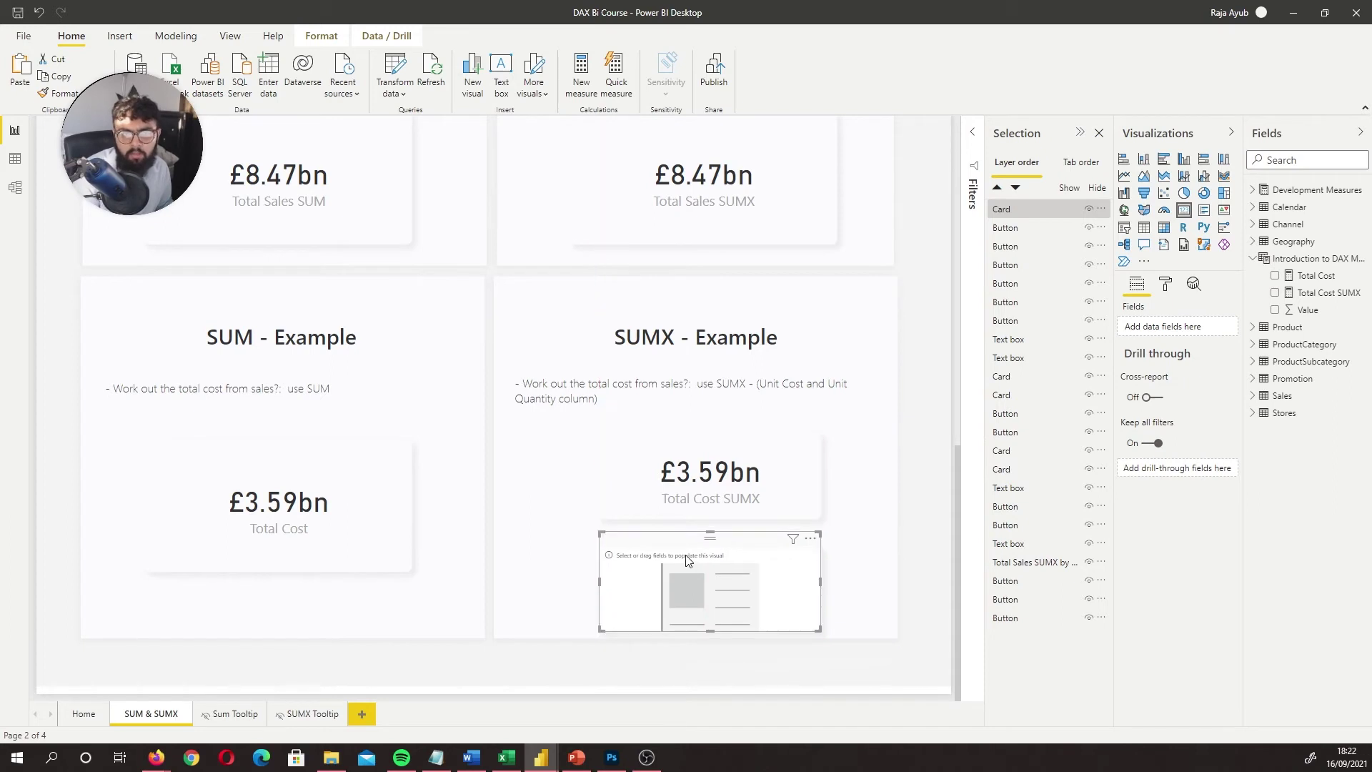
click(585, 86)
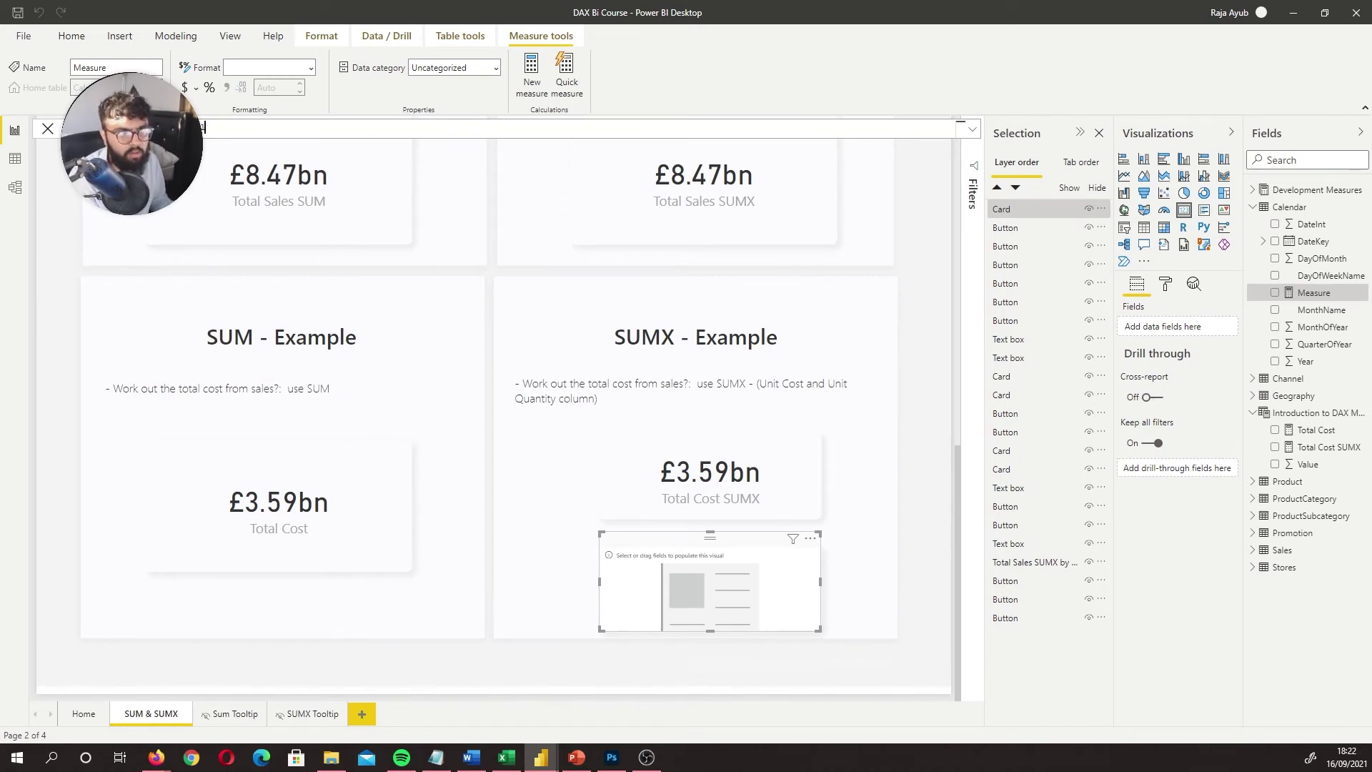
Enter the new measure formula SUMX(Sales, Sales[Total Cost]) in the Calendar table.
text(e col)
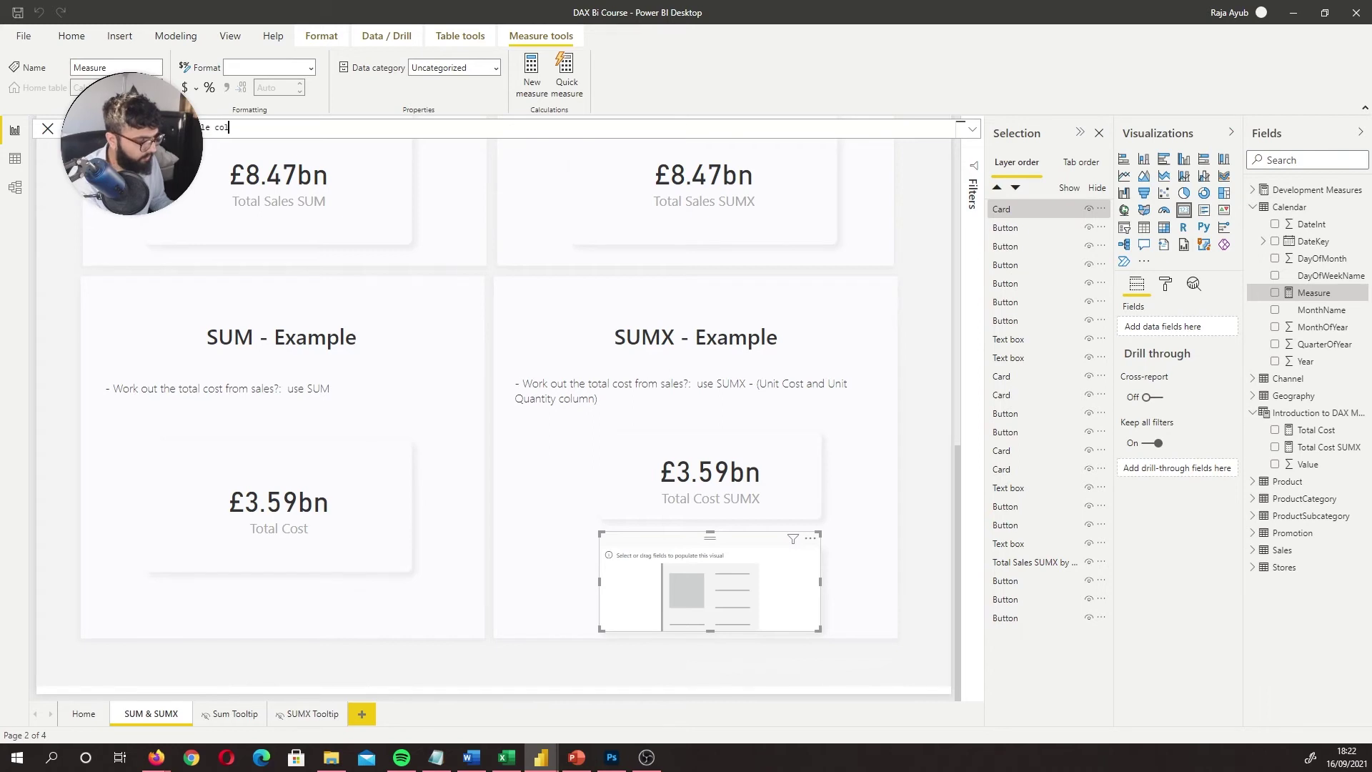
text(umn = )
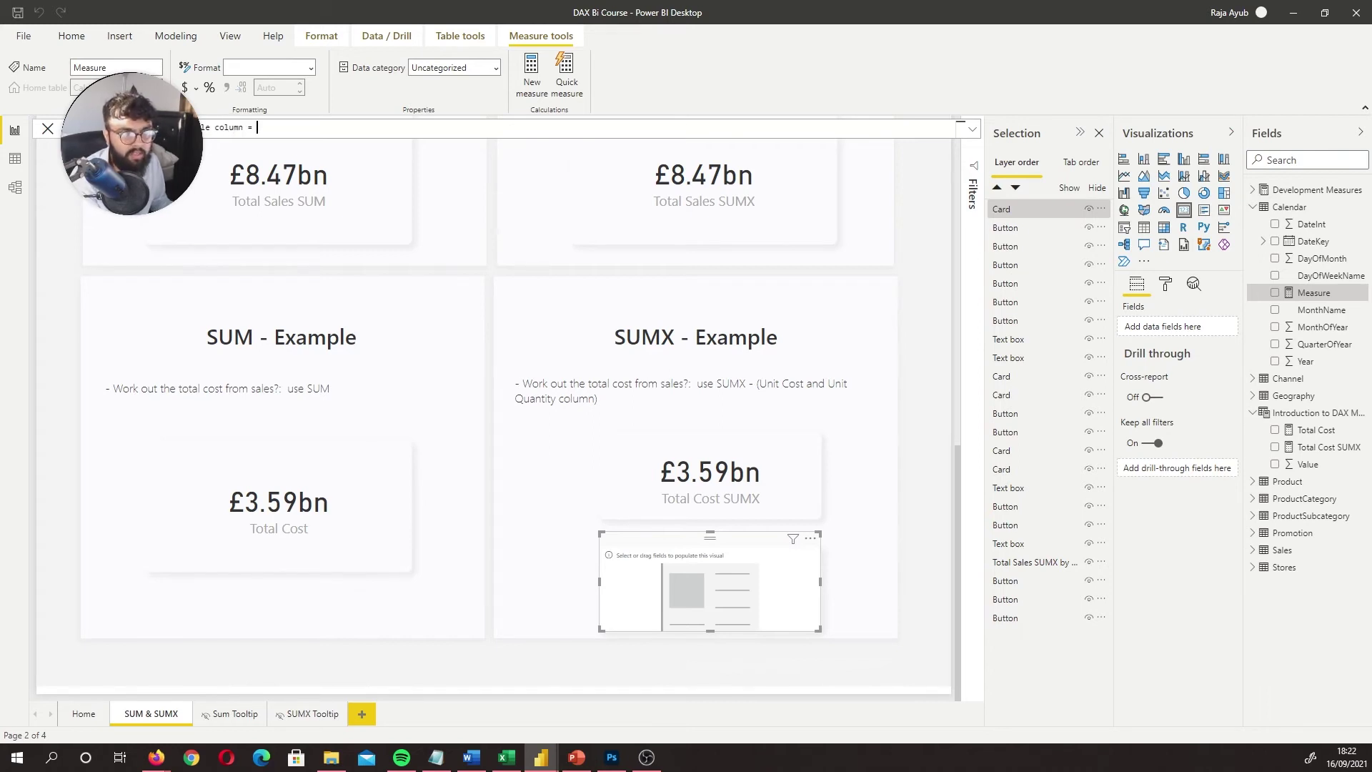
text(SUMX()
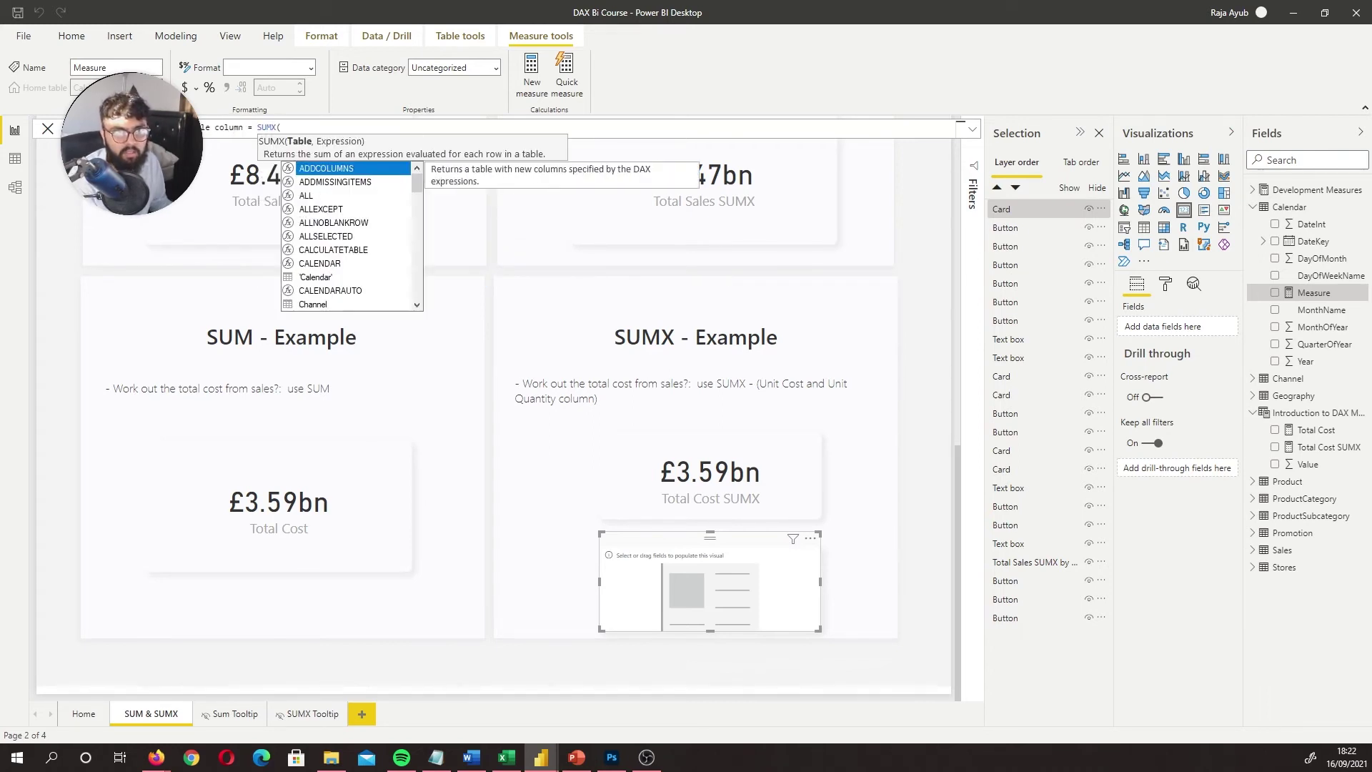
text(Sales)
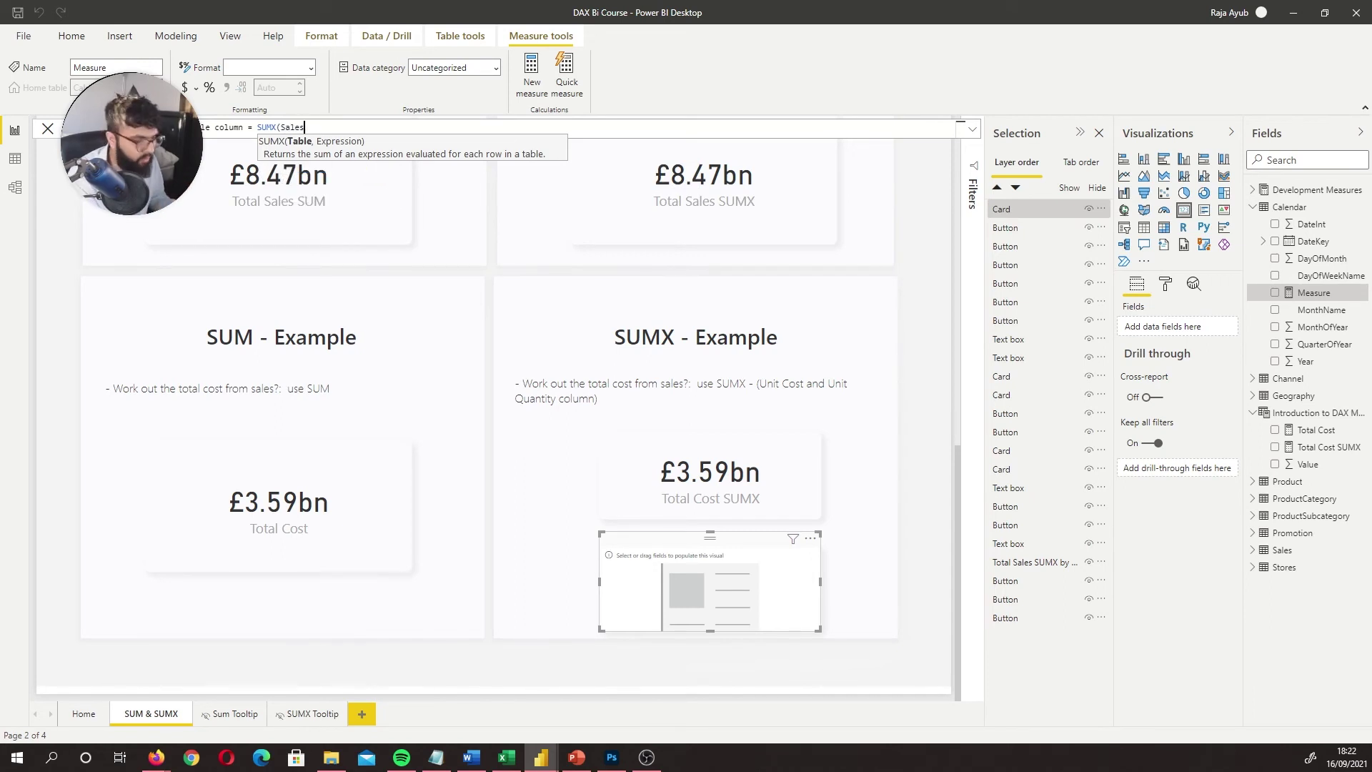
text(,)
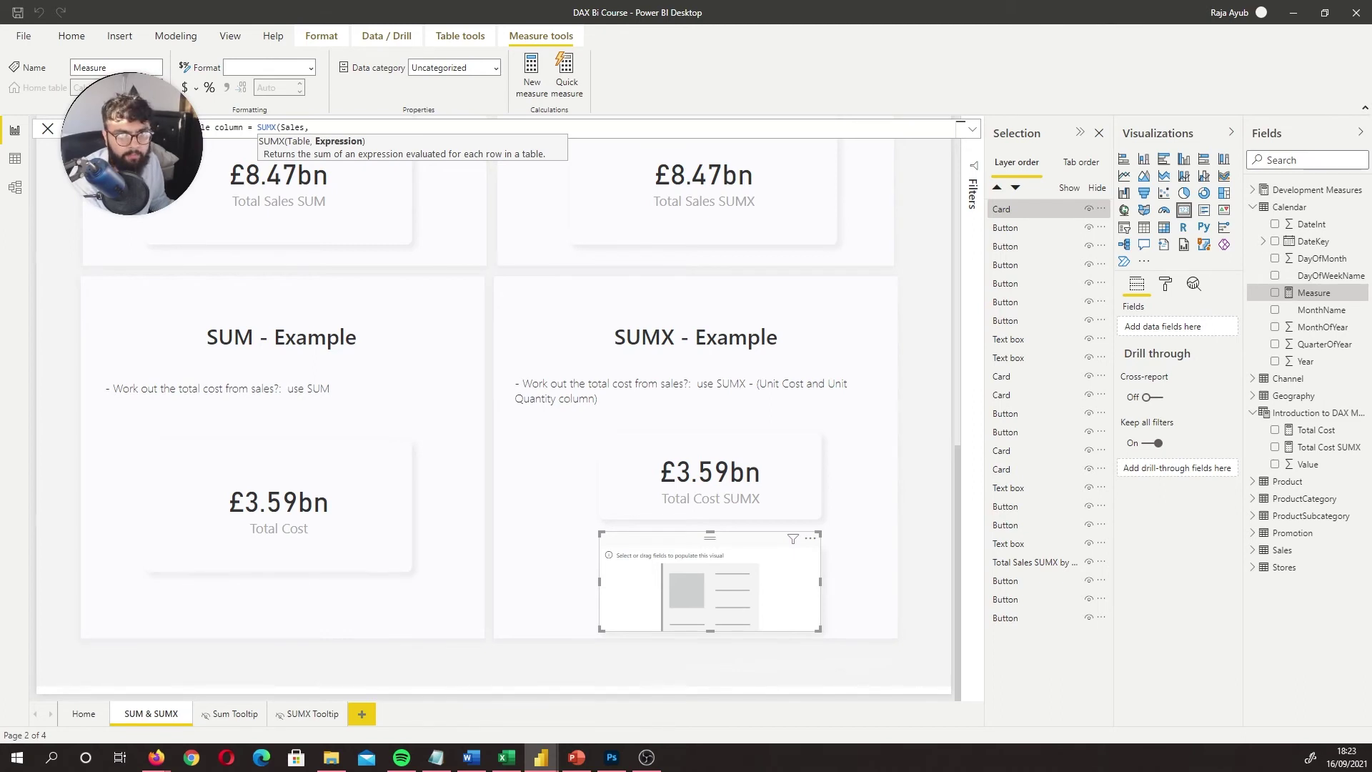
text( Total)
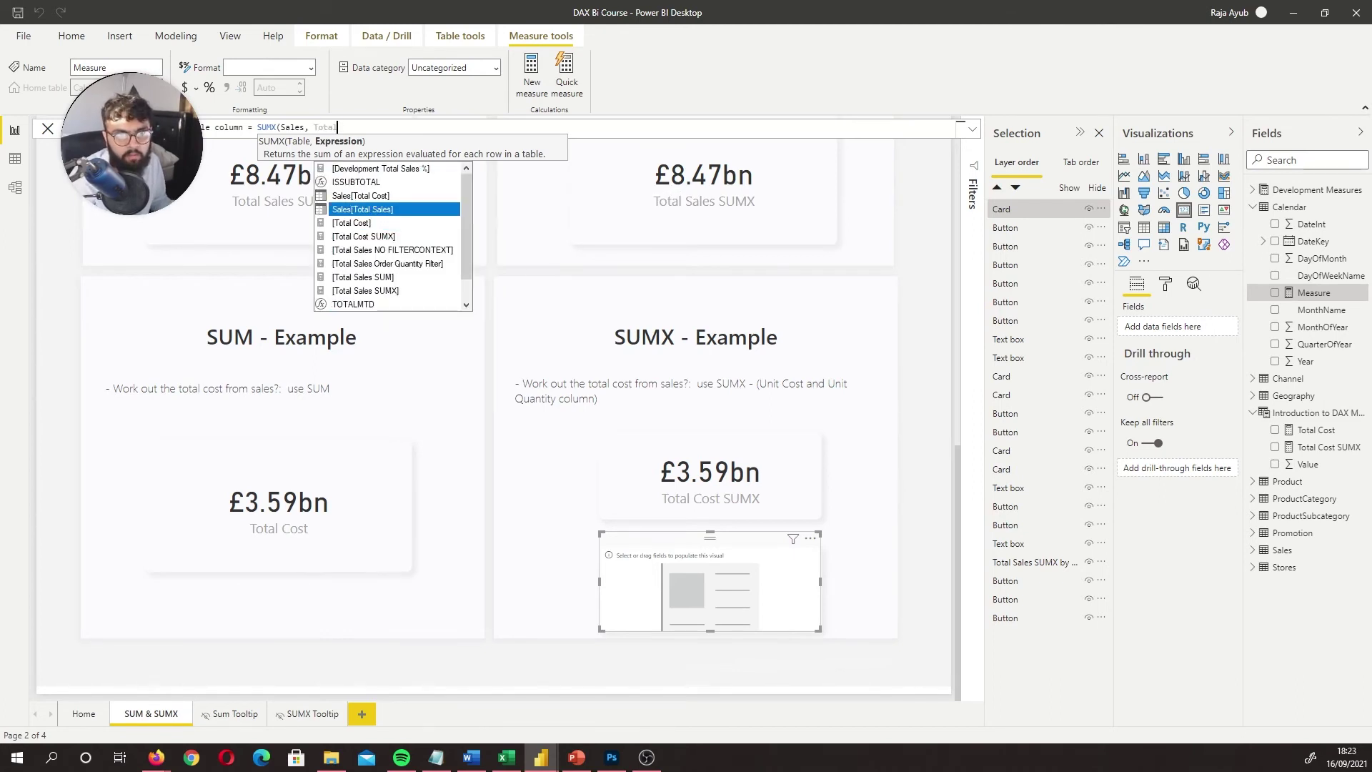
key(Up)
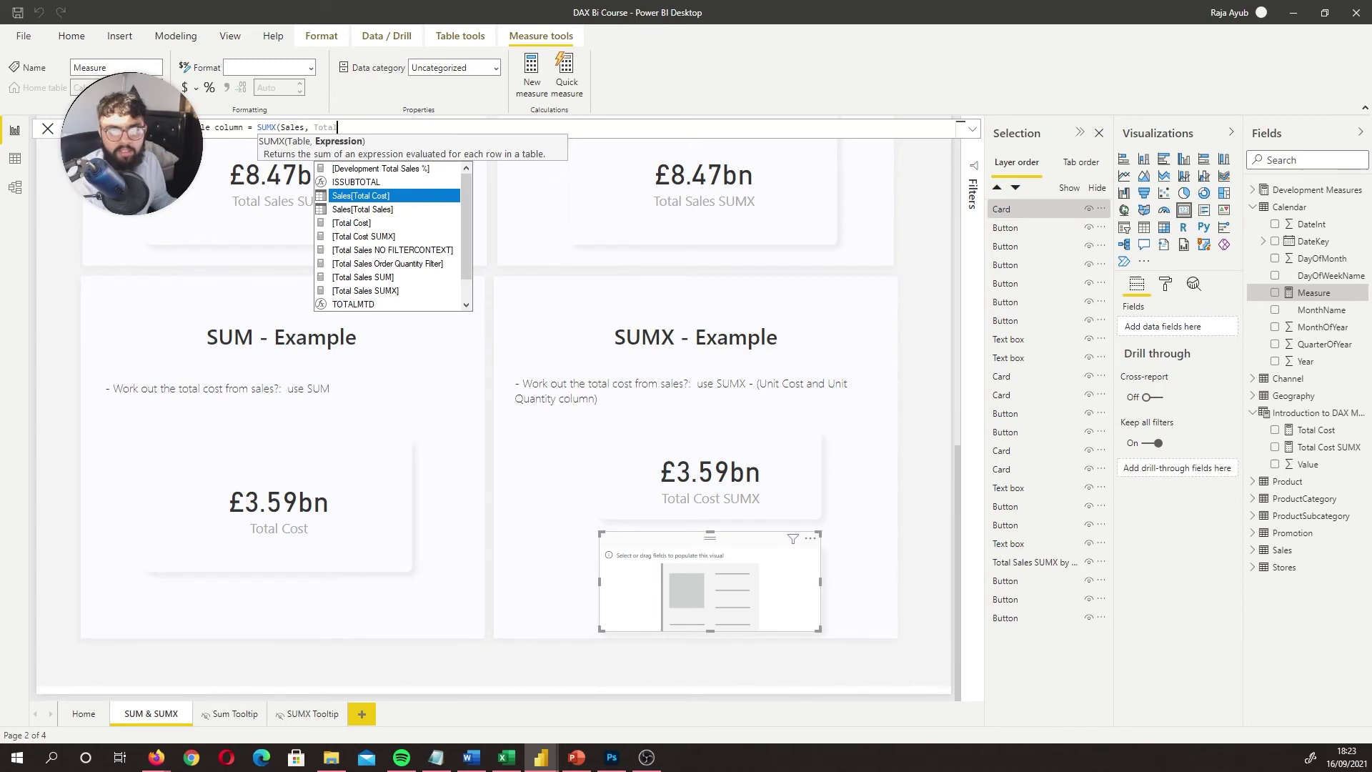
key(Tab)
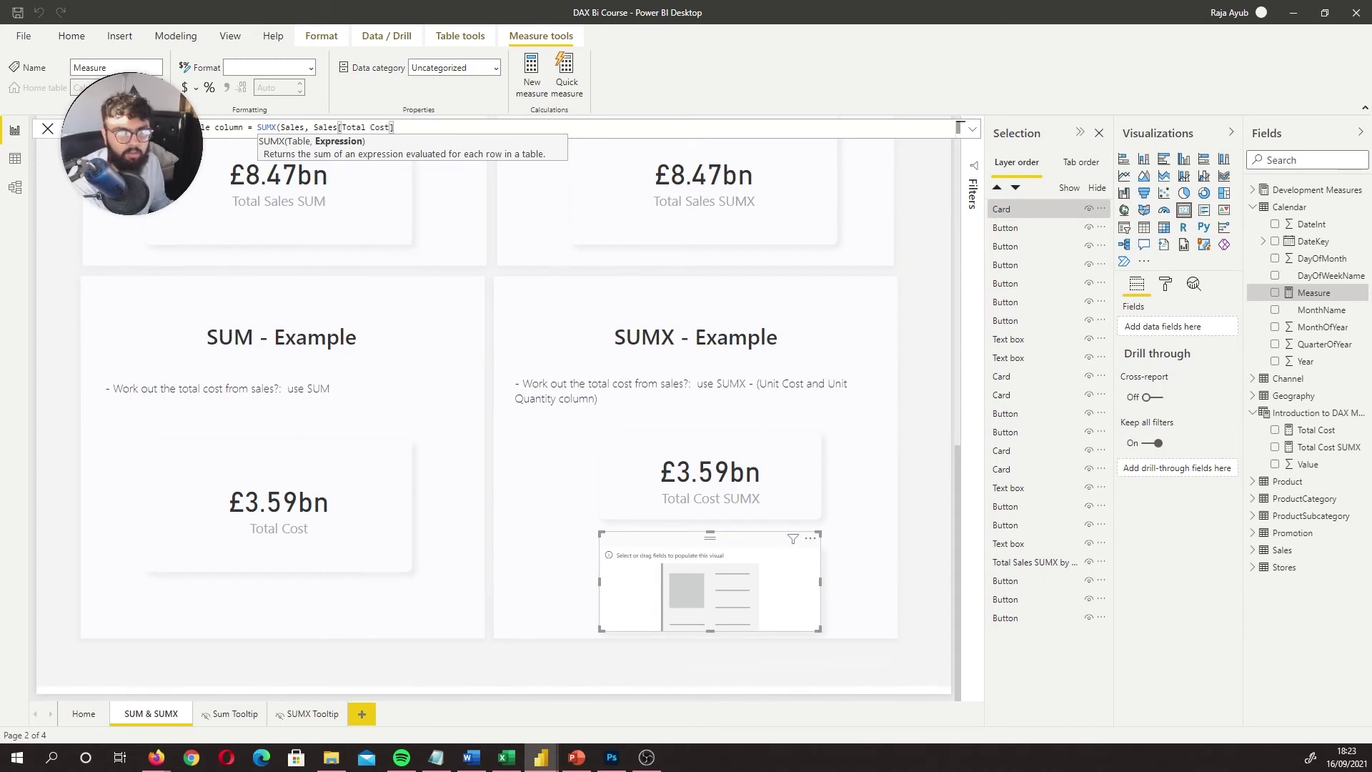
text())
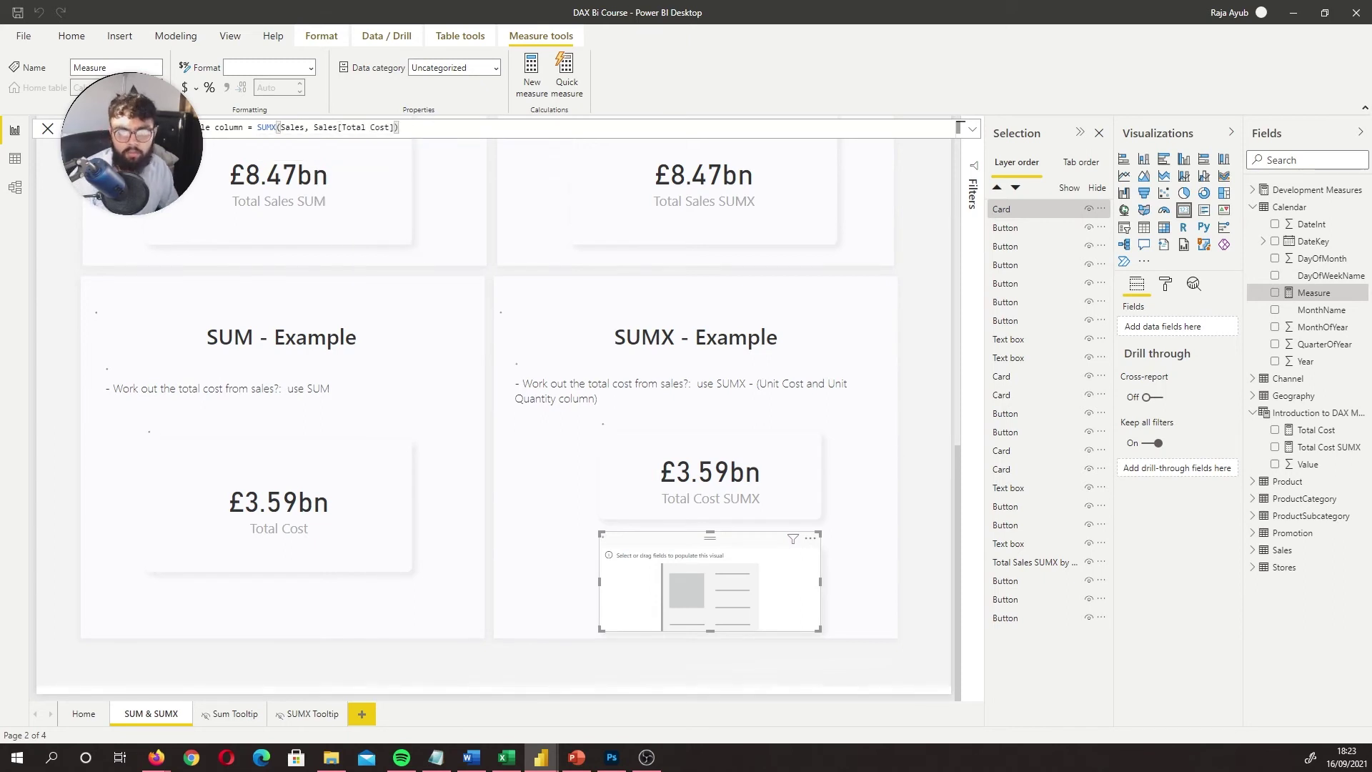
key(Return)
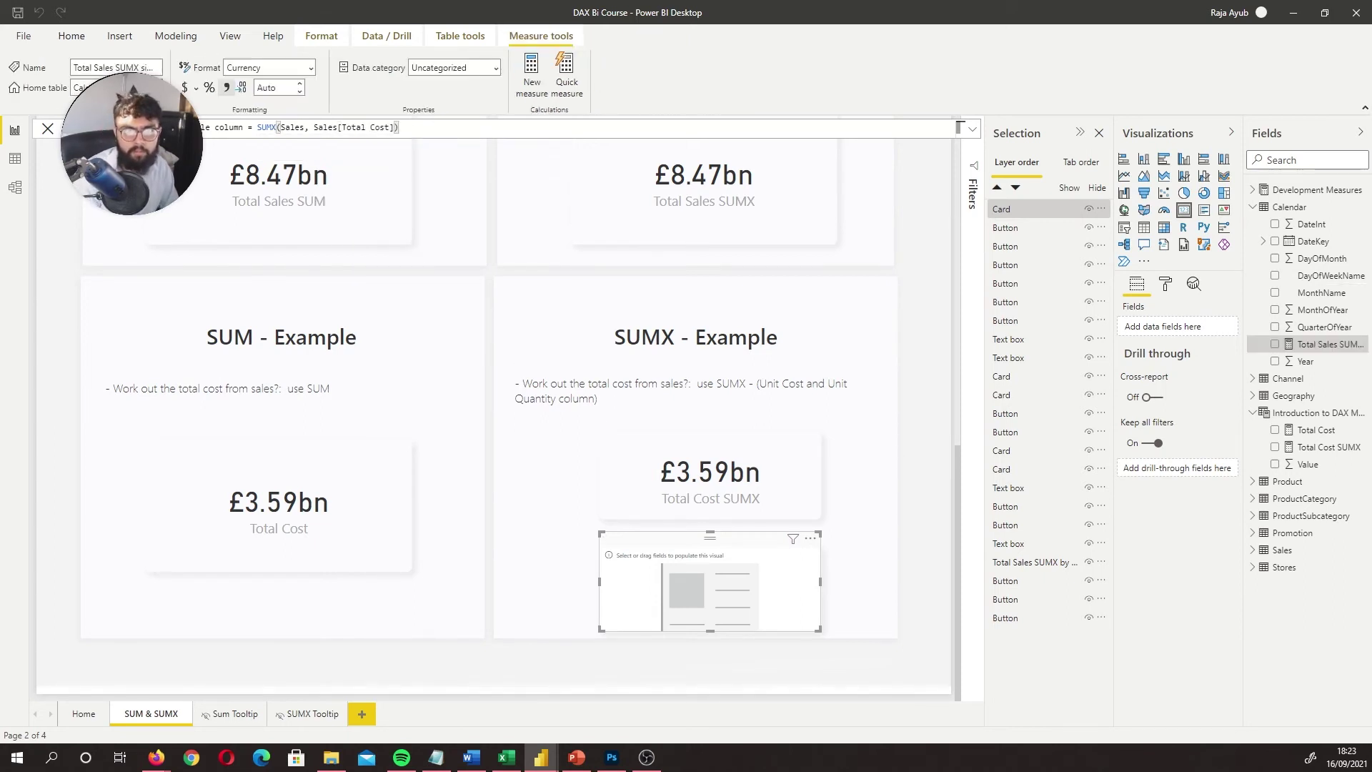
Add the Total Sales SUMX single column measure to the empty card, showing £3.59bn.
click(1276, 345)
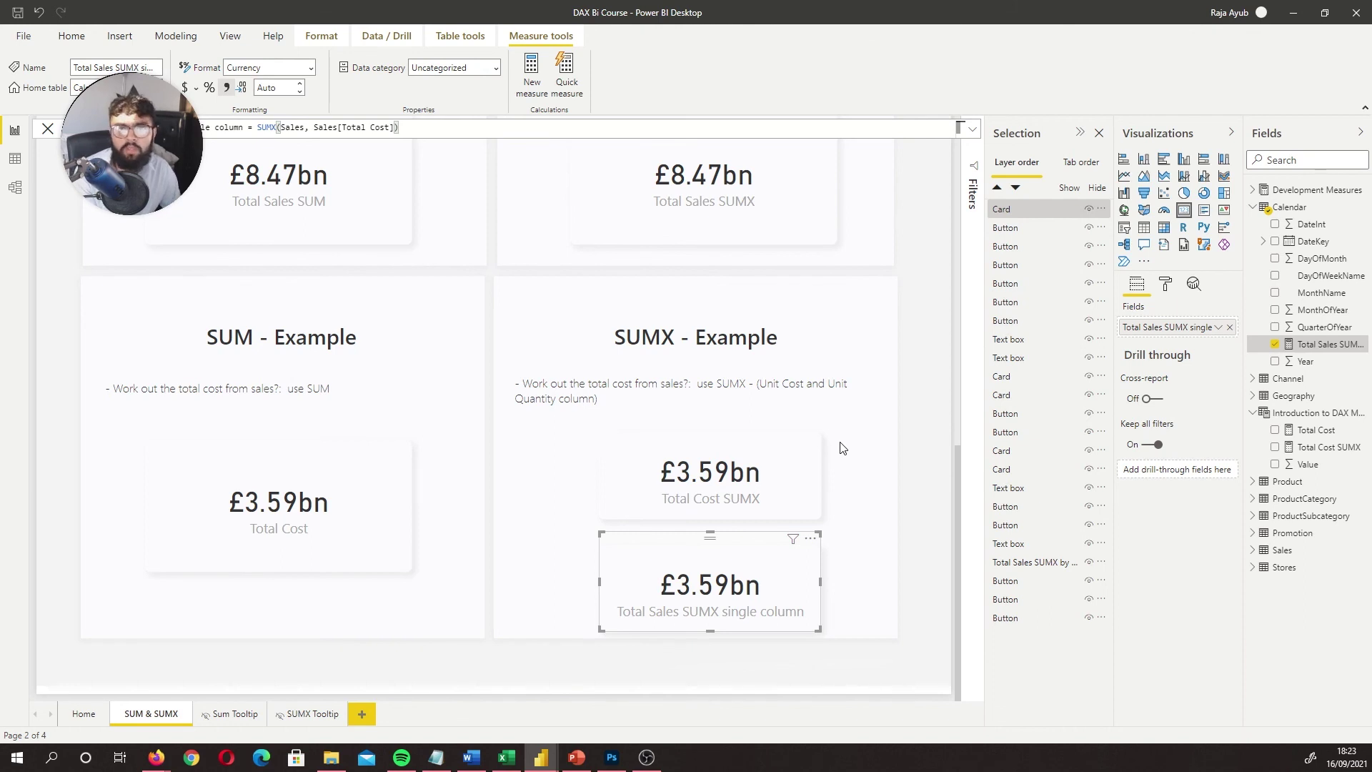
scroll(842, 448, up, 3)
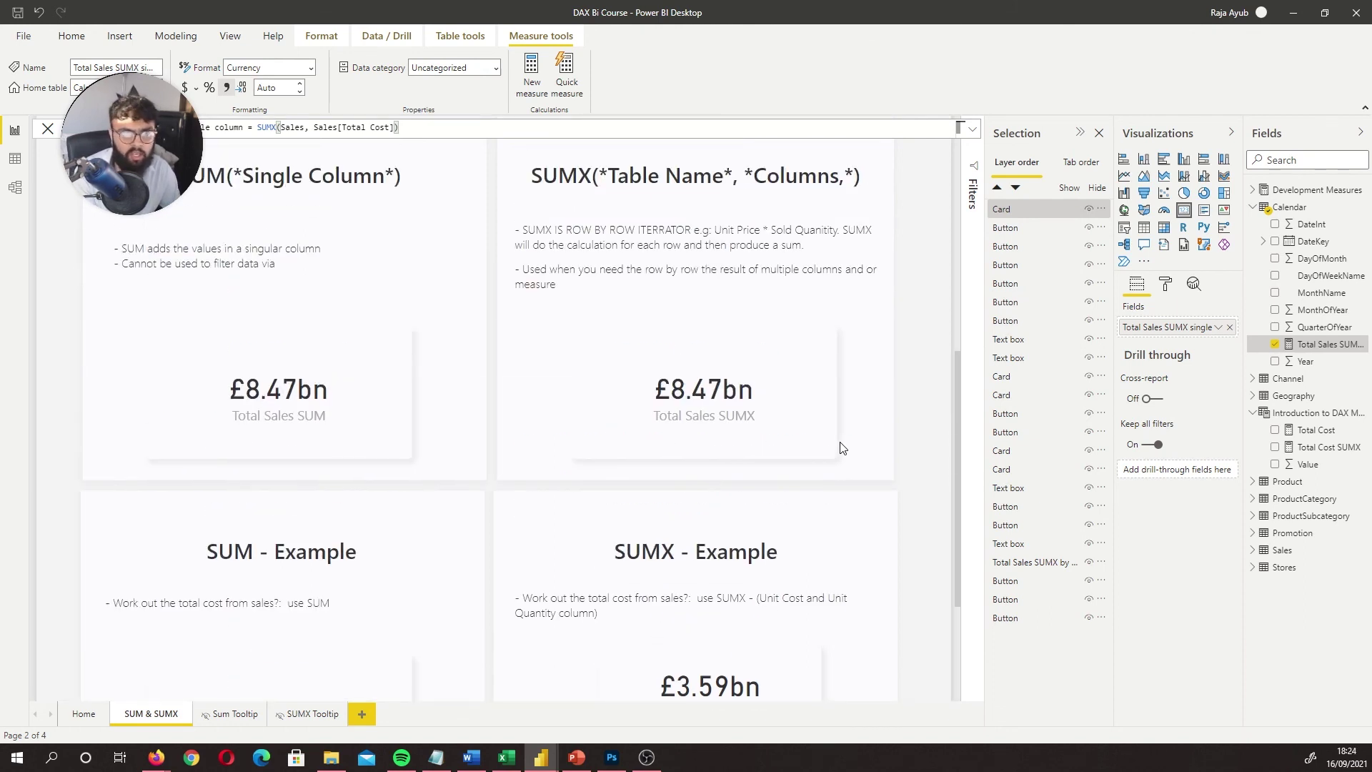
scroll(928, 379, up, 1)
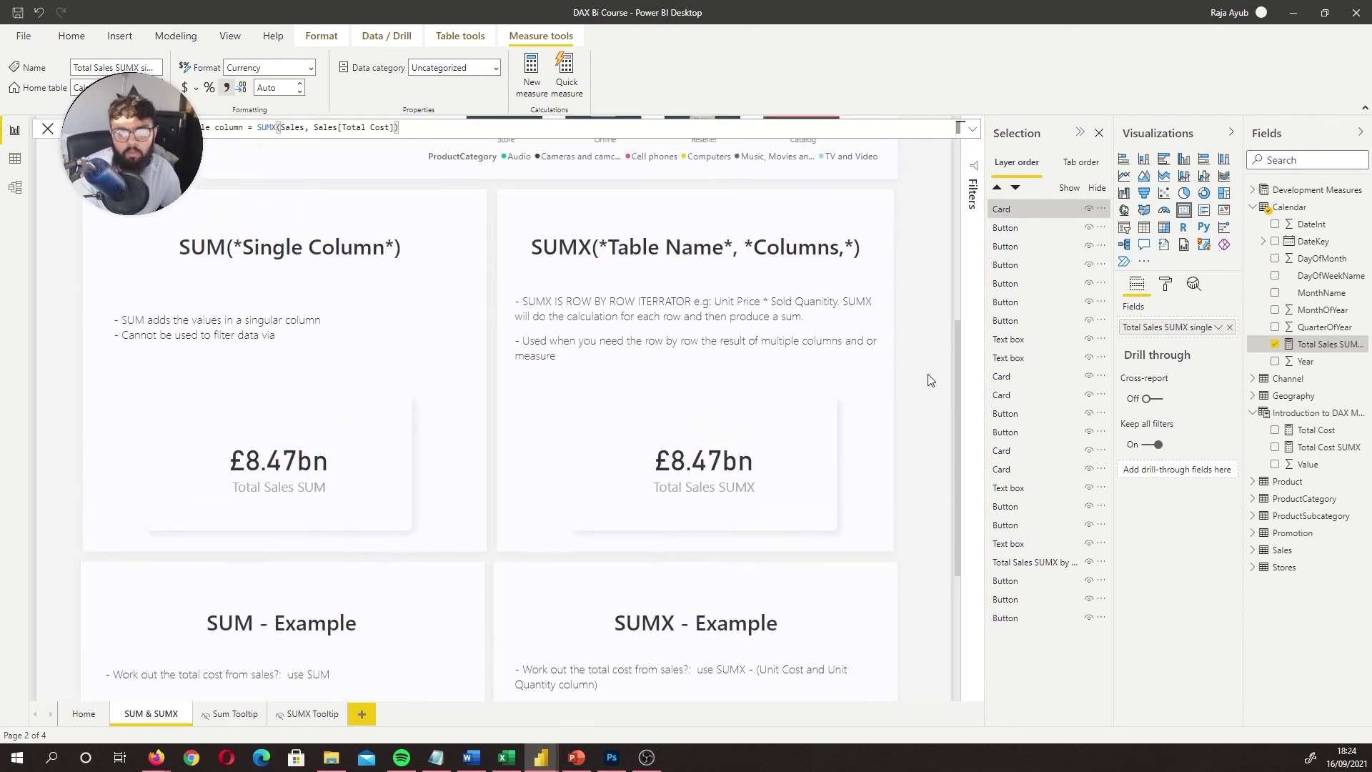
scroll(928, 379, up, 1)
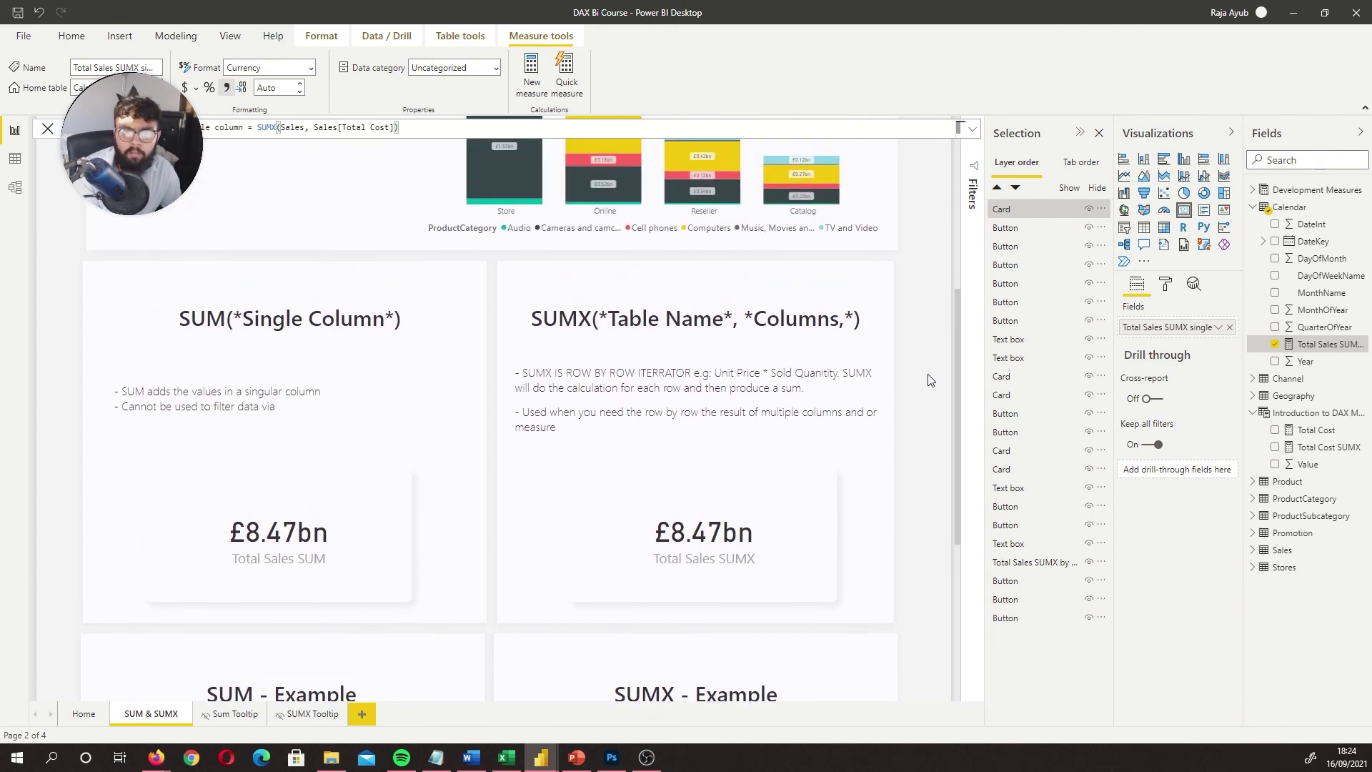
click(16, 163)
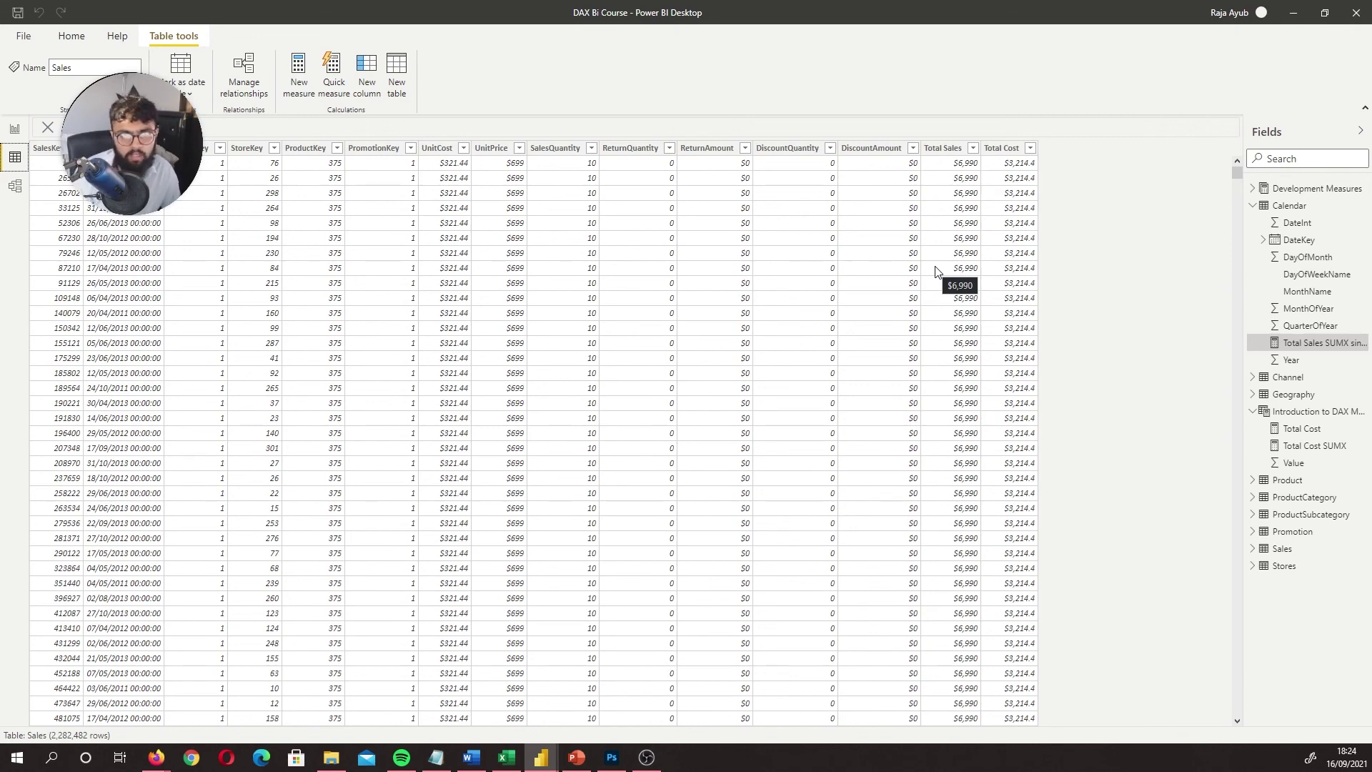
click(15, 128)
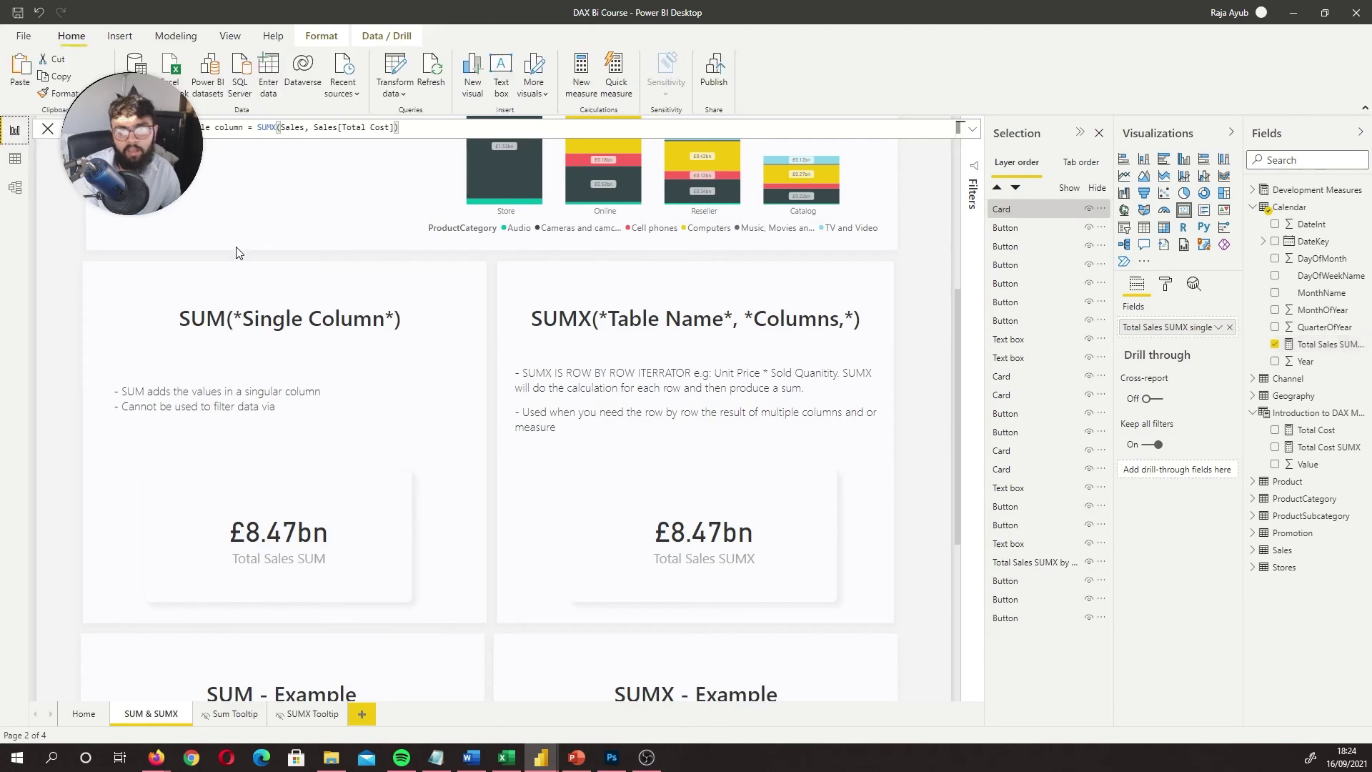